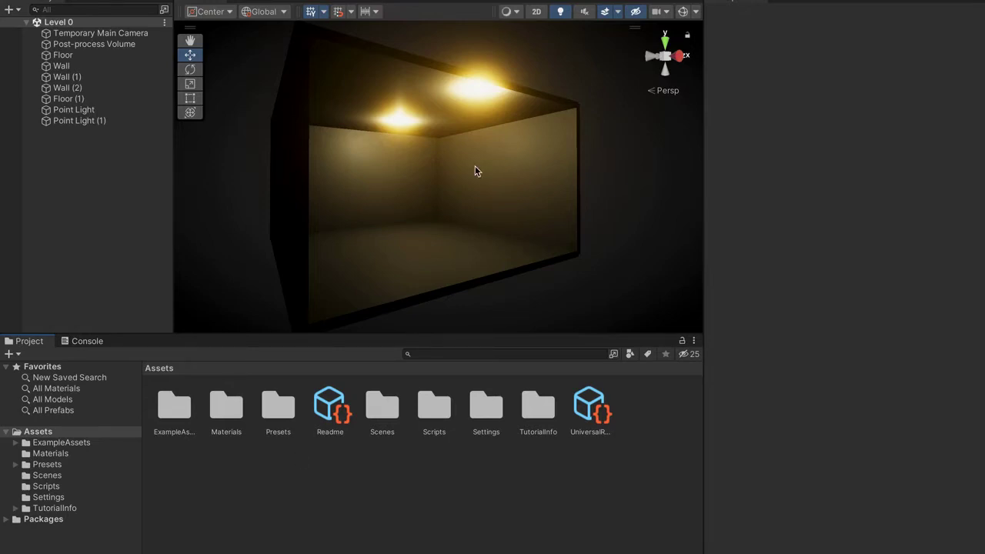
# Orbit around the lit Level 0 room, then open the Asset Store from the Window menu
pyautogui.moveTo(476, 170); pyautogui.dragTo(387, 151, button='right')
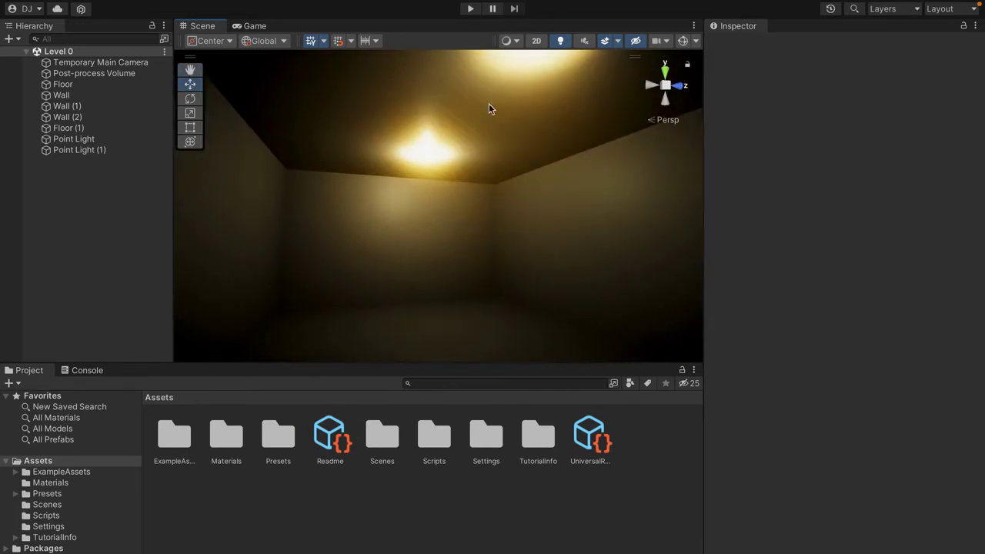
pyautogui.moveTo(489, 108); pyautogui.dragTo(518, 81, button='right')
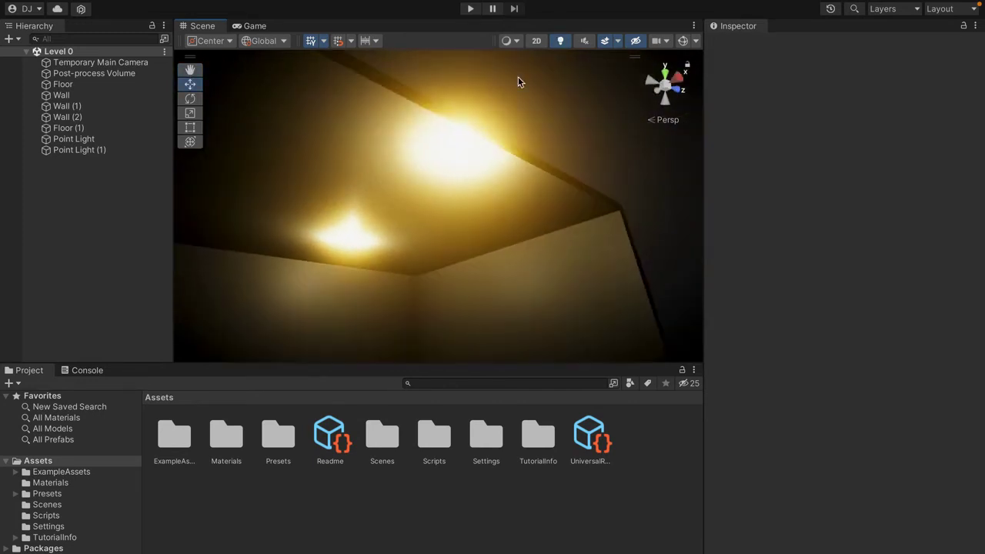
pyautogui.moveTo(486, 157); pyautogui.dragTo(447, 253, button='right')
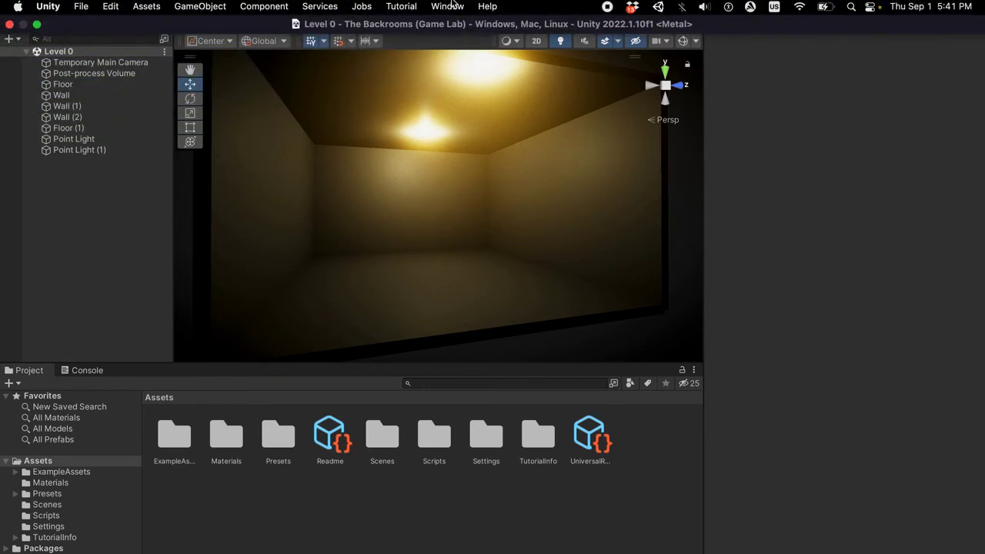
pyautogui.click(452, 6)
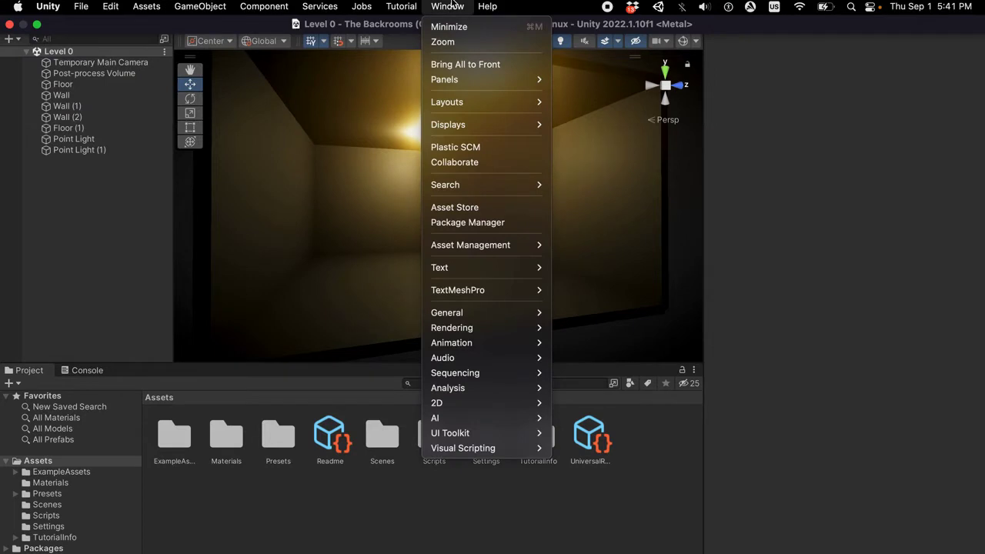
pyautogui.click(460, 207)
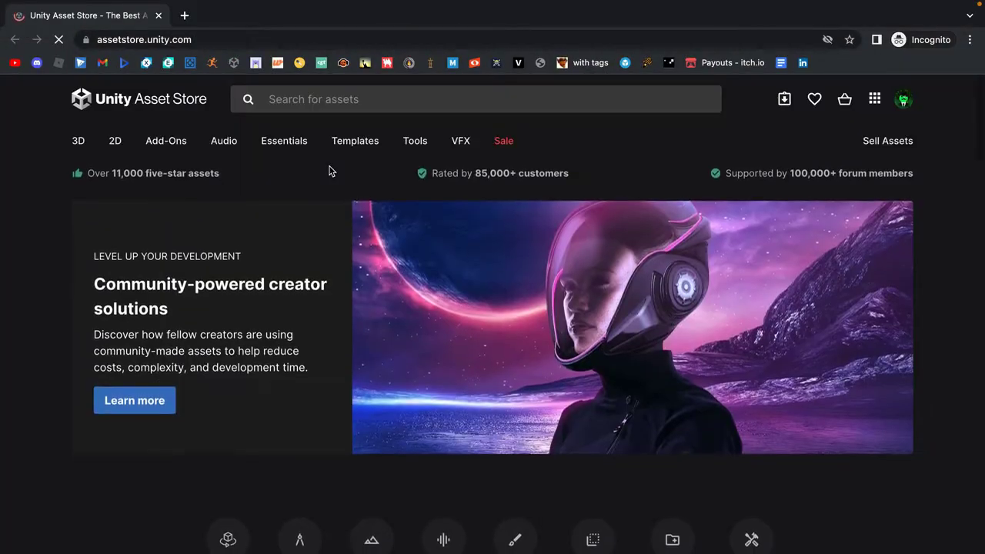
# Search the Asset Store for 'standad assets' and scroll through the results
pyautogui.moveTo(237, 158)
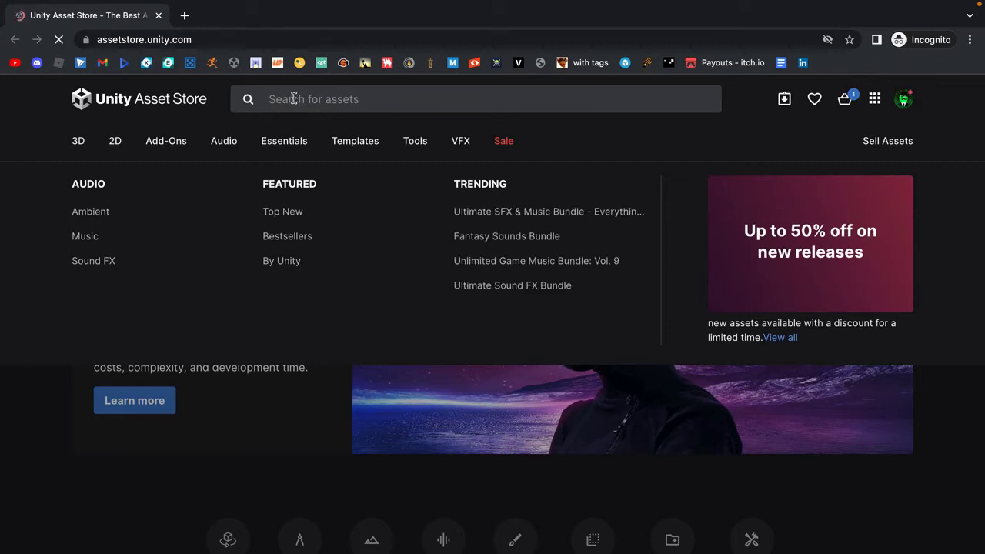
pyautogui.click(298, 98)
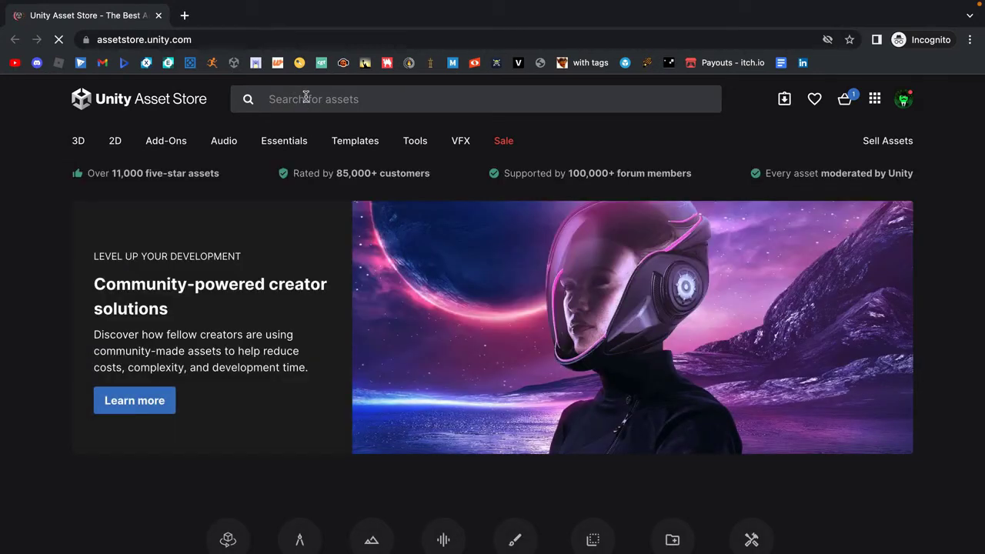
pyautogui.write('standad as')
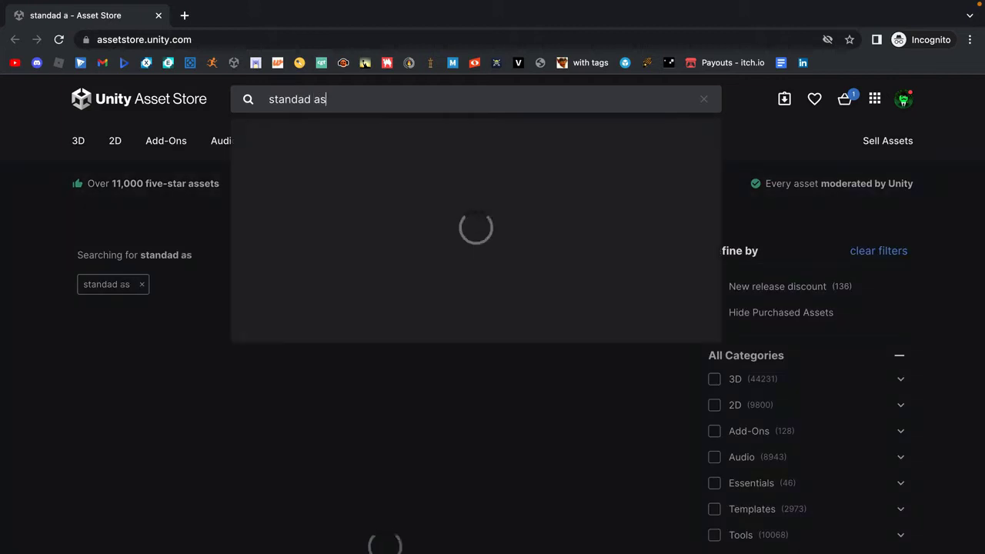
pyautogui.write('sets')
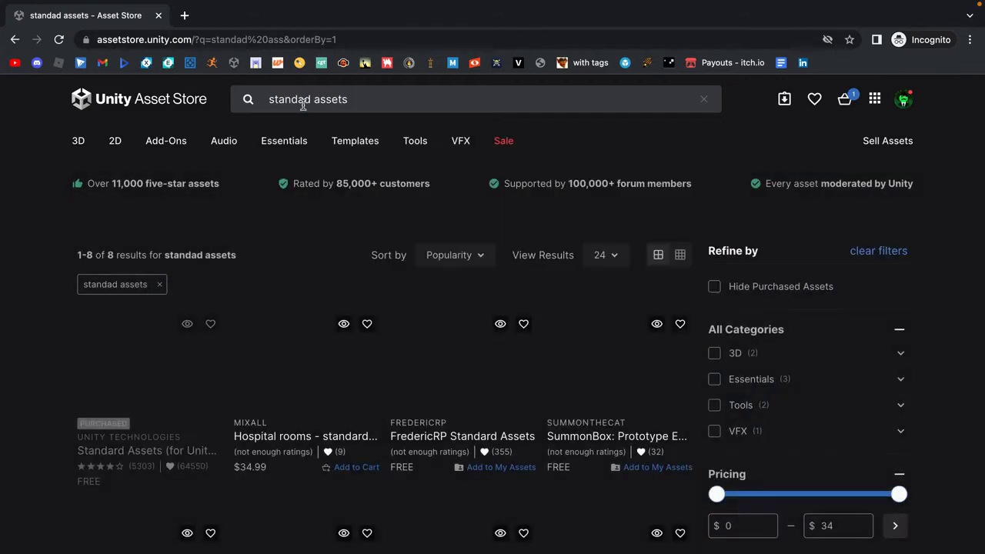
pyautogui.scroll(-1, 241, 257)
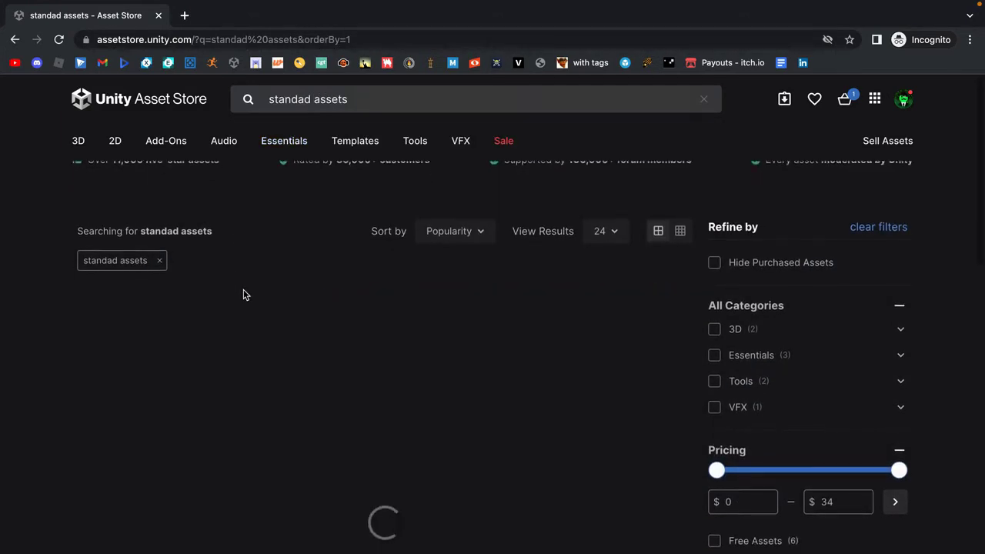
pyautogui.scroll(-1, 243, 295)
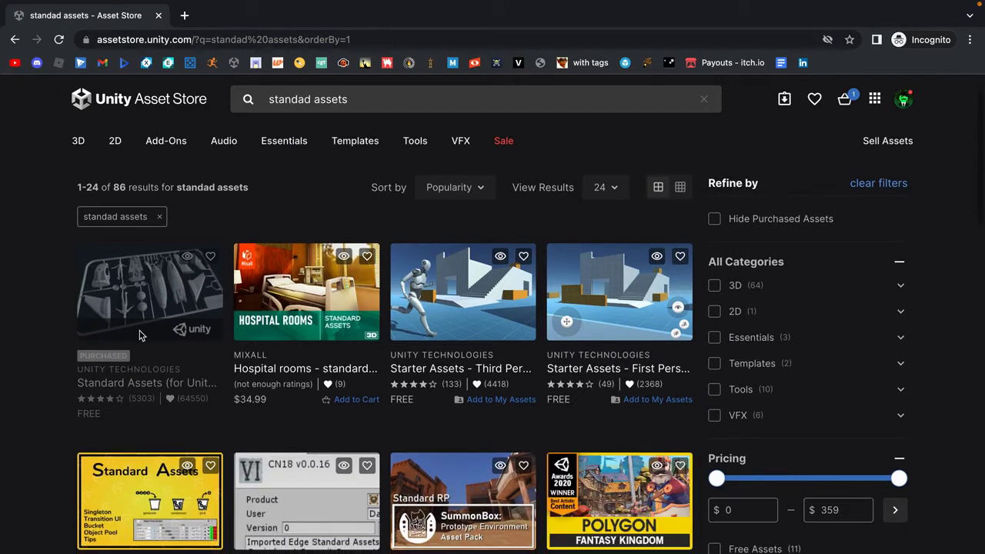
pyautogui.scroll(-1, 137, 468)
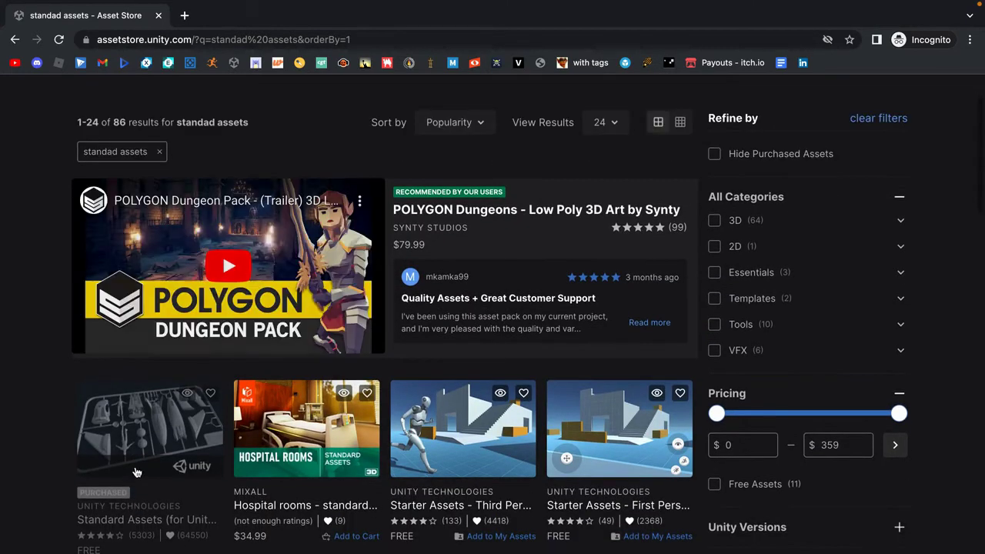
# Open the Standard Assets (for Unity 2018.4) package page and highlight its title and version note
pyautogui.click(135, 467)
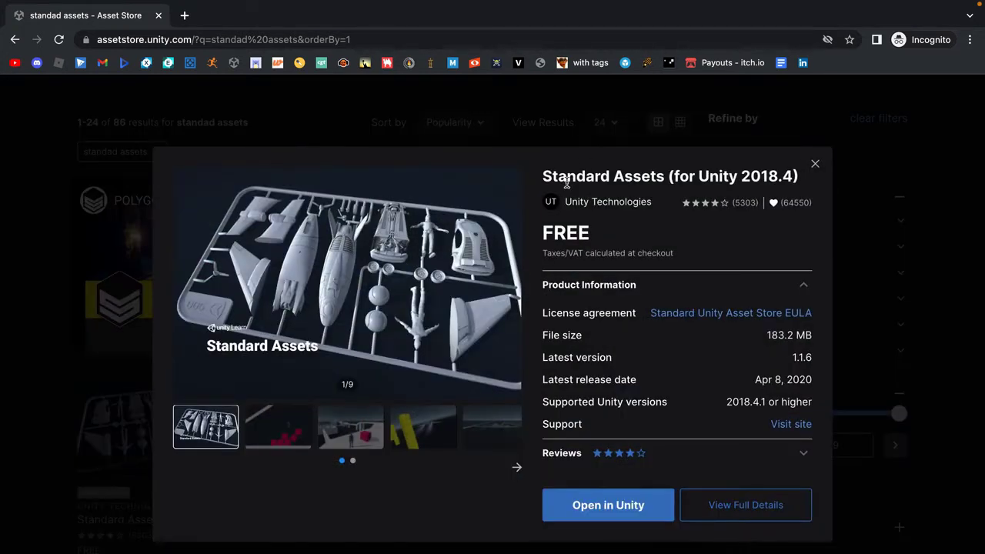
pyautogui.moveTo(671, 177); pyautogui.dragTo(790, 176)
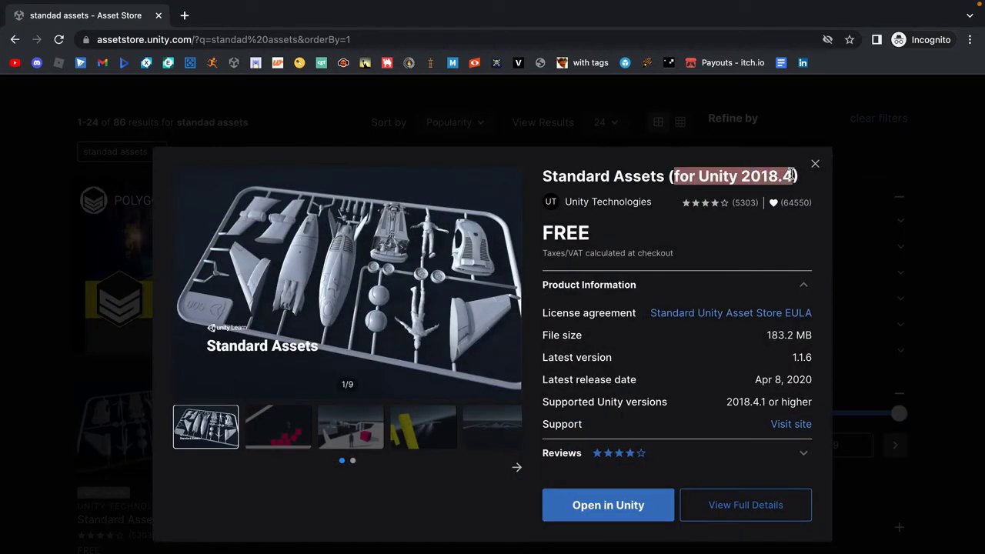
pyautogui.moveTo(651, 175); pyautogui.dragTo(786, 189)
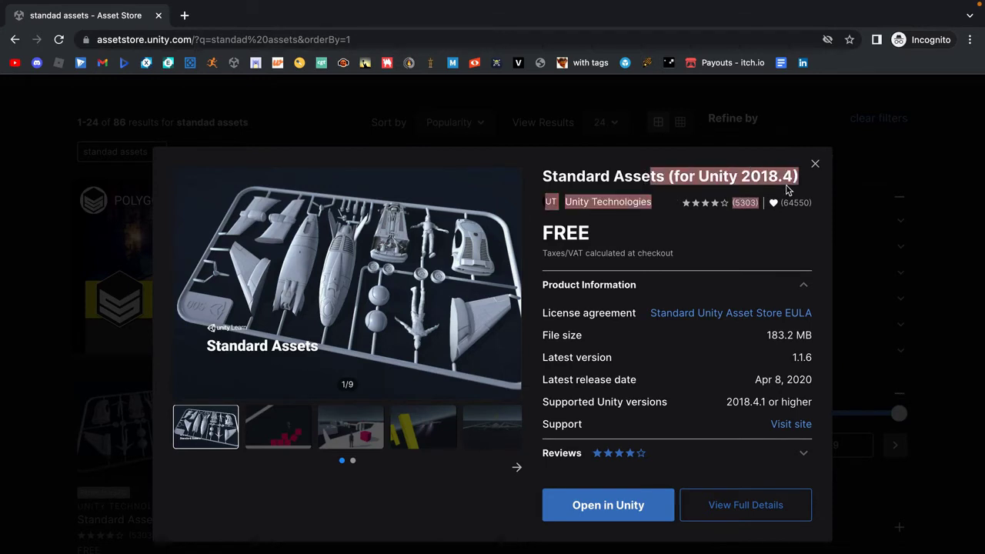
pyautogui.click(613, 183)
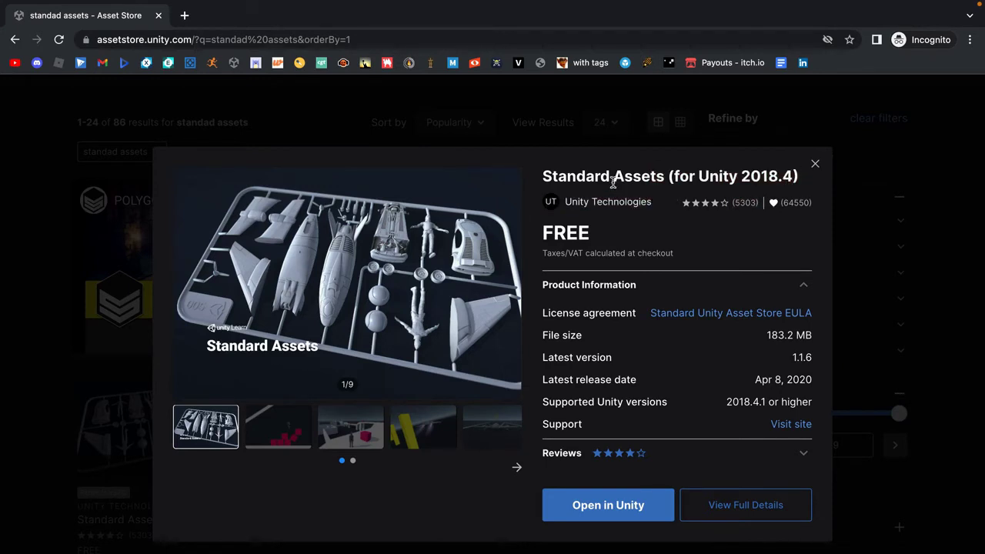
# Send Standard Assets to Unity, re-download it, and import all of its files
pyautogui.click(574, 509)
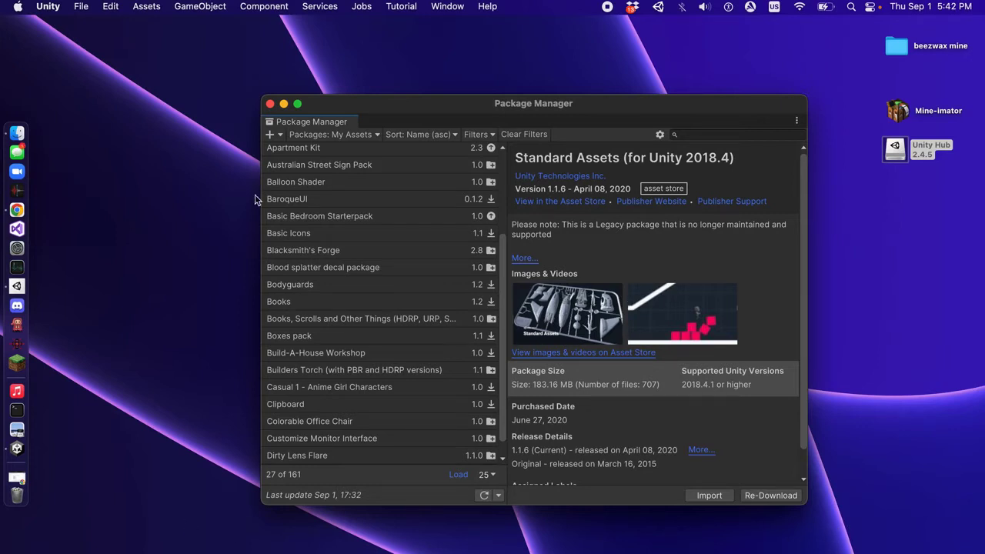
pyautogui.click(750, 496)
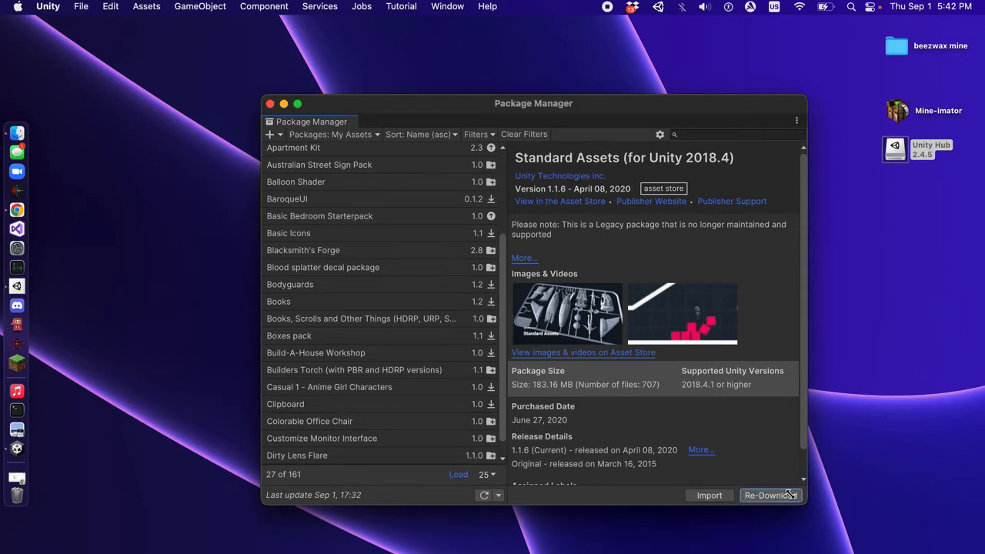
pyautogui.click(709, 495)
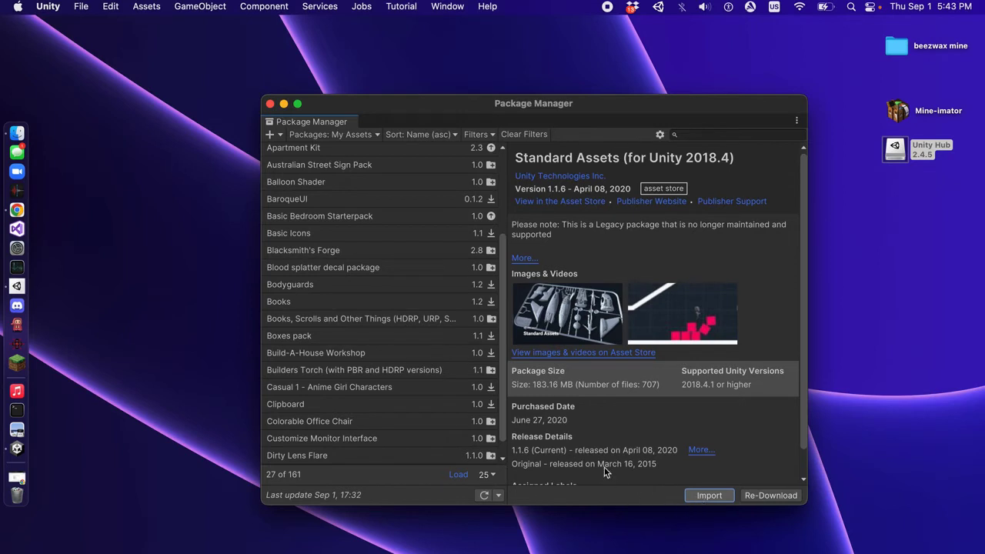
pyautogui.moveTo(577, 147); pyautogui.dragTo(547, 149)
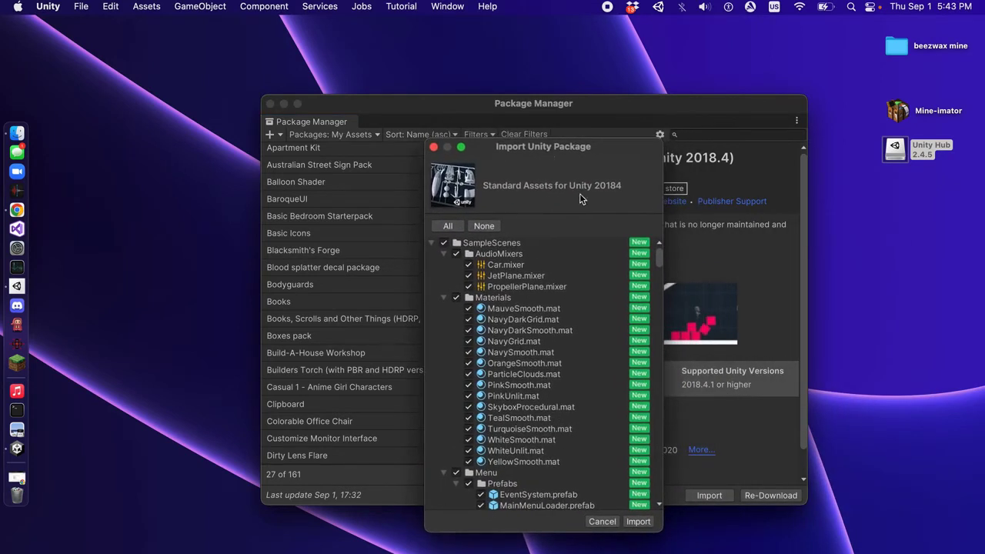
pyautogui.click(637, 522)
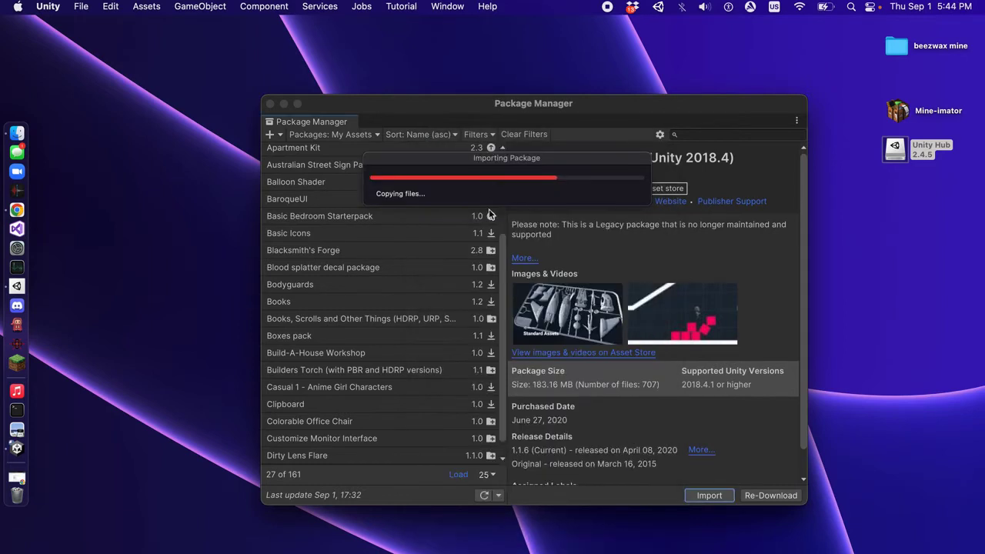
pyautogui.moveTo(467, 164); pyautogui.dragTo(467, 193)
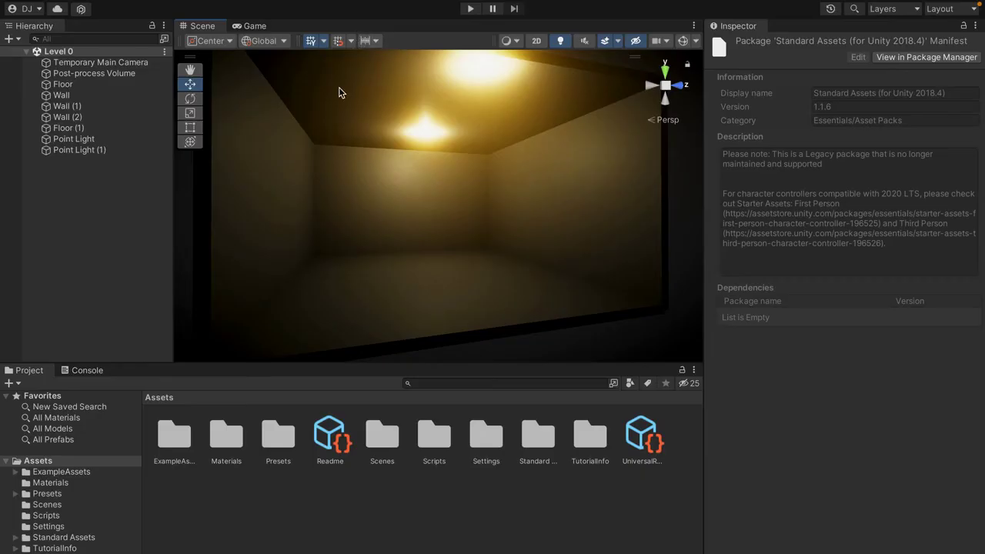
# Browse Standard Assets > Characters > FirstPersonCharacter > Prefabs and select the FPSController prefab
pyautogui.click(541, 443)
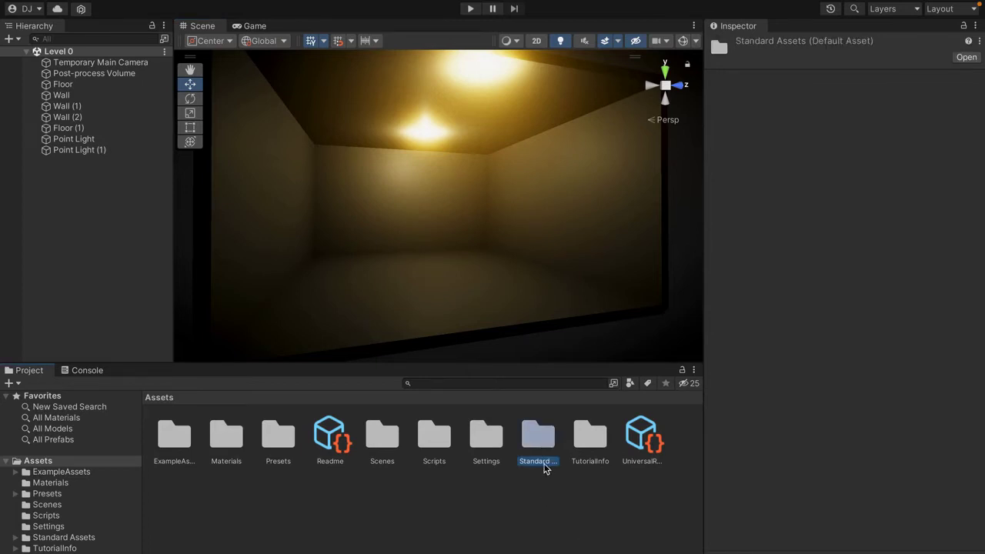
pyautogui.doubleClick(538, 437)
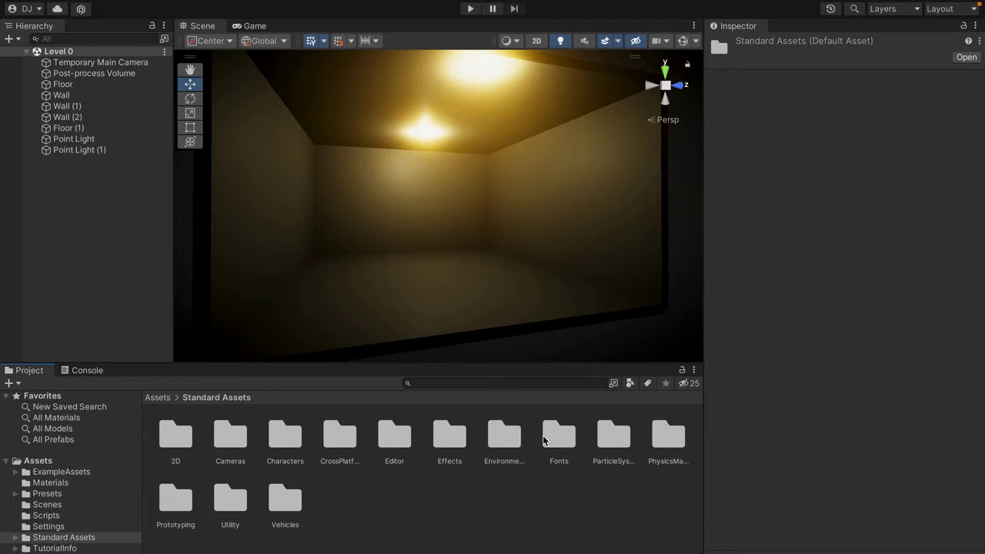
pyautogui.doubleClick(283, 435)
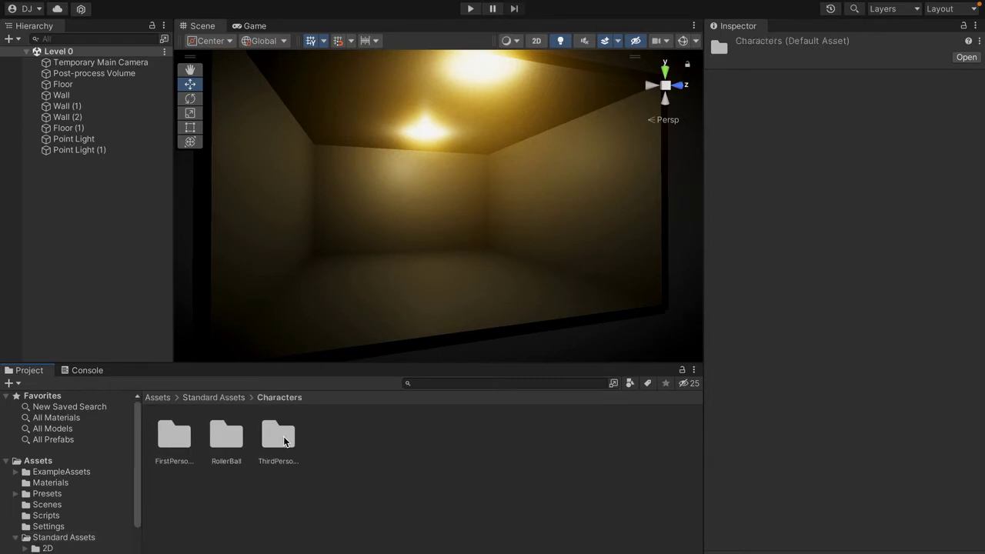
pyautogui.click(170, 435)
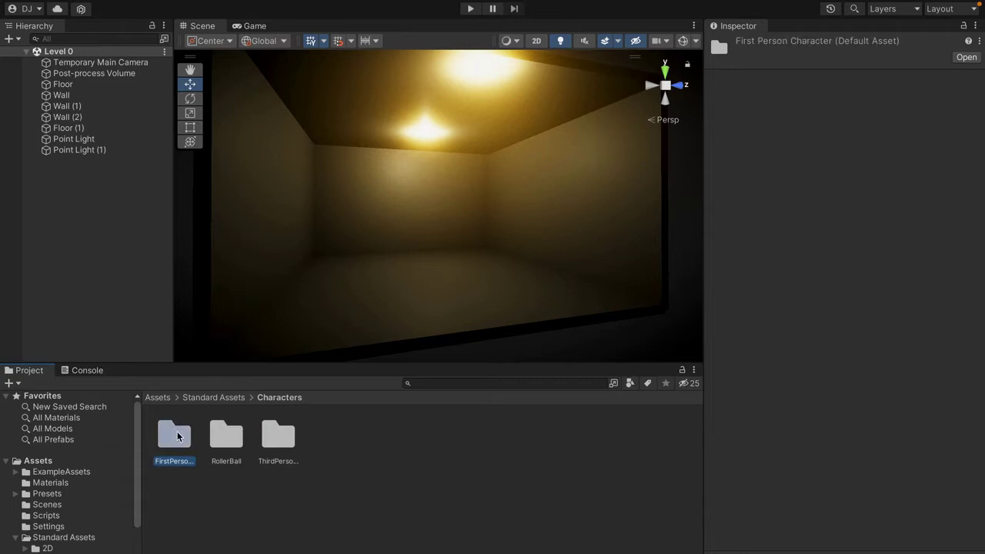
pyautogui.doubleClick(177, 436)
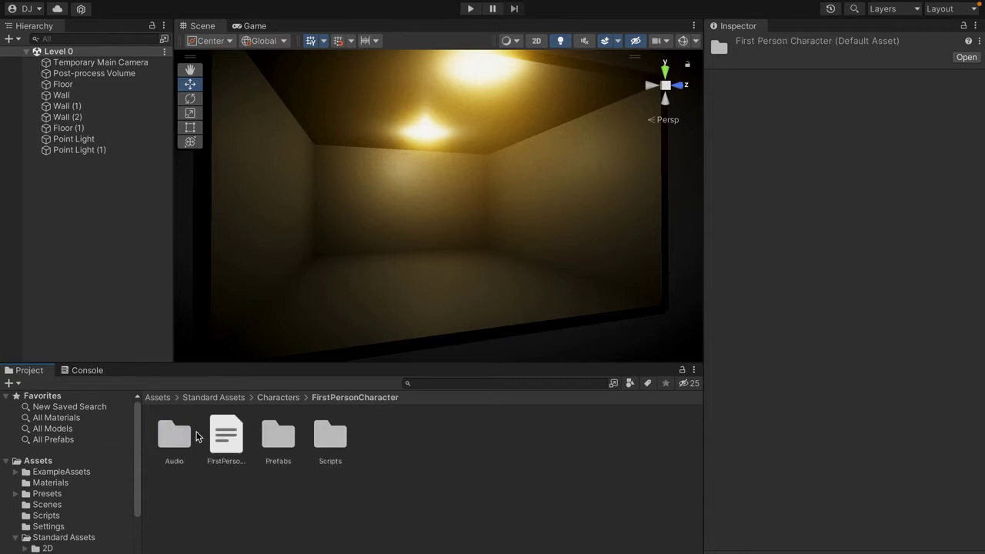
pyautogui.doubleClick(279, 435)
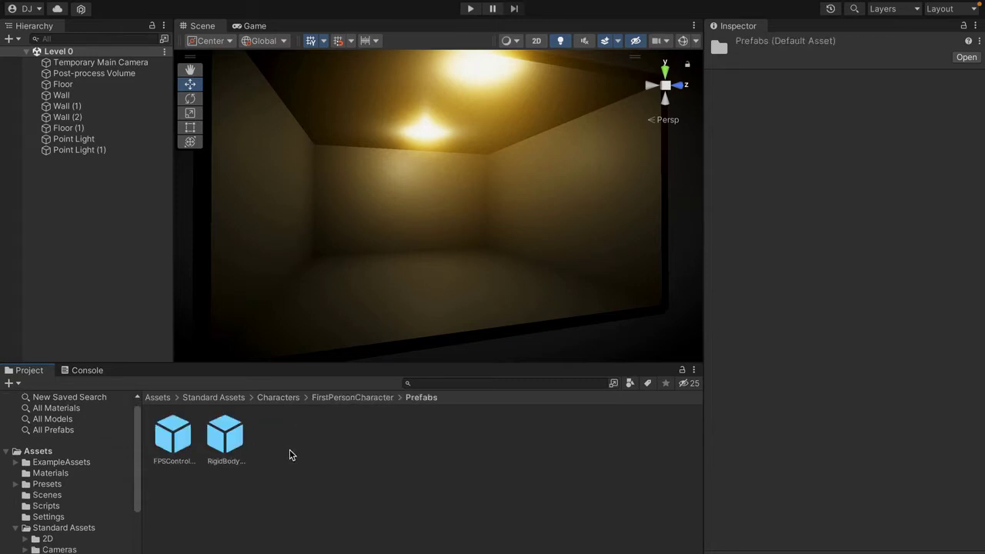
pyautogui.click(163, 438)
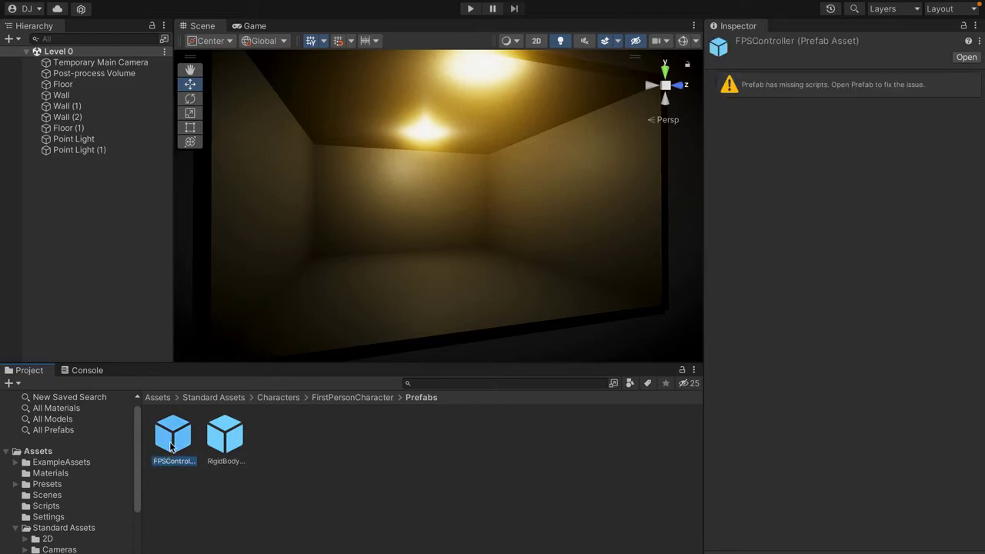
# Drag the FPSController prefab into the room and raise it above the floor
pyautogui.moveTo(171, 447); pyautogui.dragTo(363, 275)
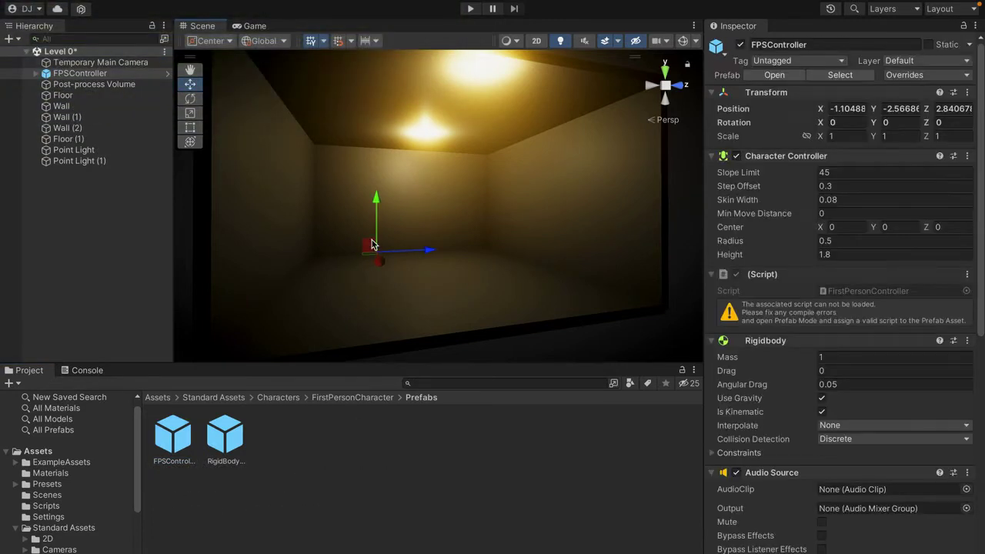
pyautogui.moveTo(376, 208); pyautogui.dragTo(433, 194)
pyautogui.press('f')
# Shift the FPSController along Z to 4.116 and frame it in the view
pyautogui.click(553, 188)
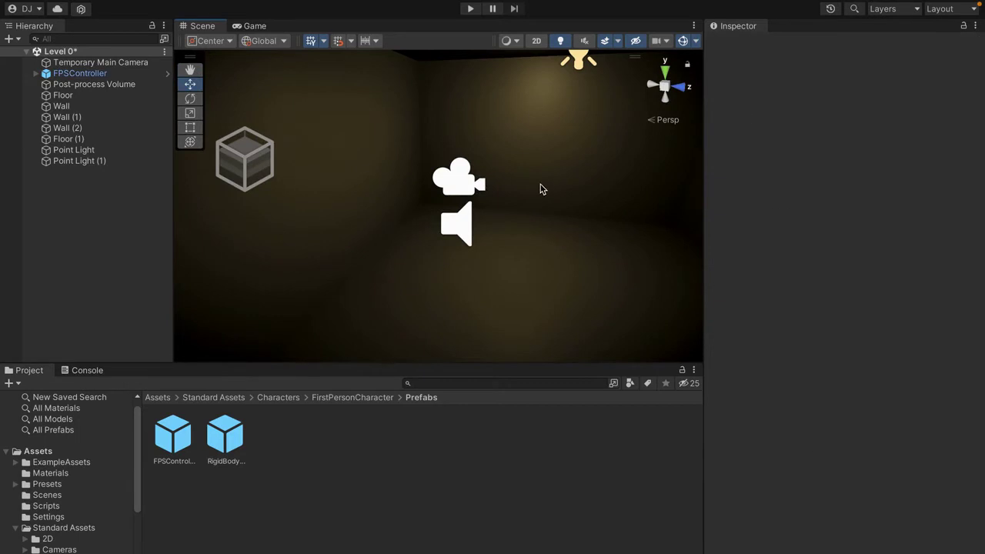
pyautogui.click(459, 178)
pyautogui.moveTo(582, 195); pyautogui.dragTo(616, 205)
pyautogui.press('f')
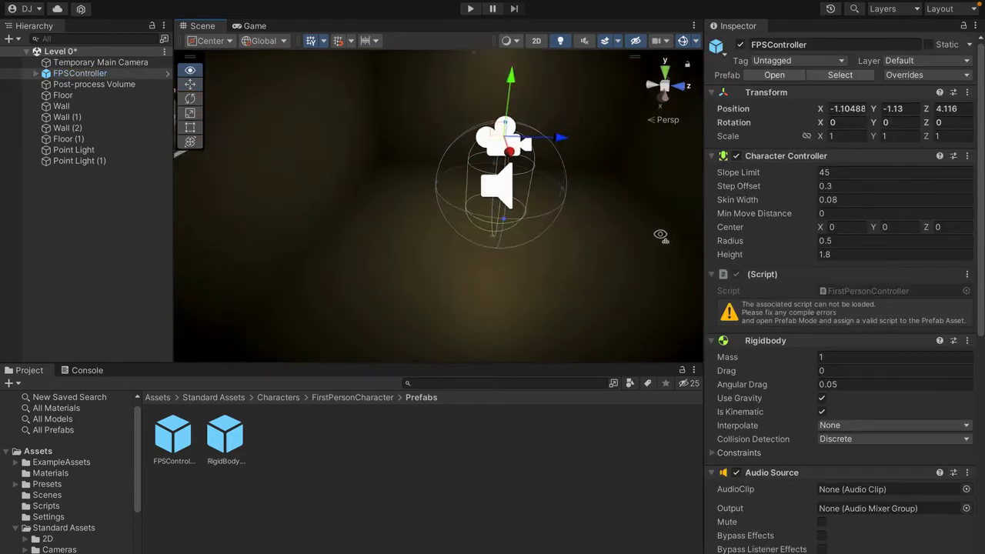
pyautogui.scroll(-5, 660, 236)
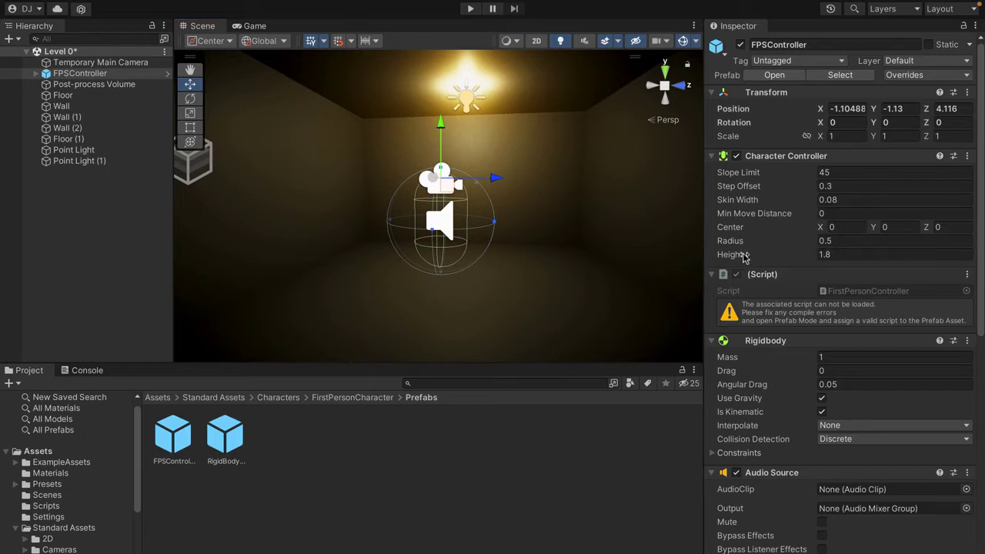
# Set Character Controller radius 0.3 and height 2, then lower the FPSController to Y -1.55
pyautogui.moveTo(744, 257)
pyautogui.mouseDown()
pyautogui.moveTo(764, 261)
pyautogui.moveTo(743, 246)
pyautogui.mouseUp()
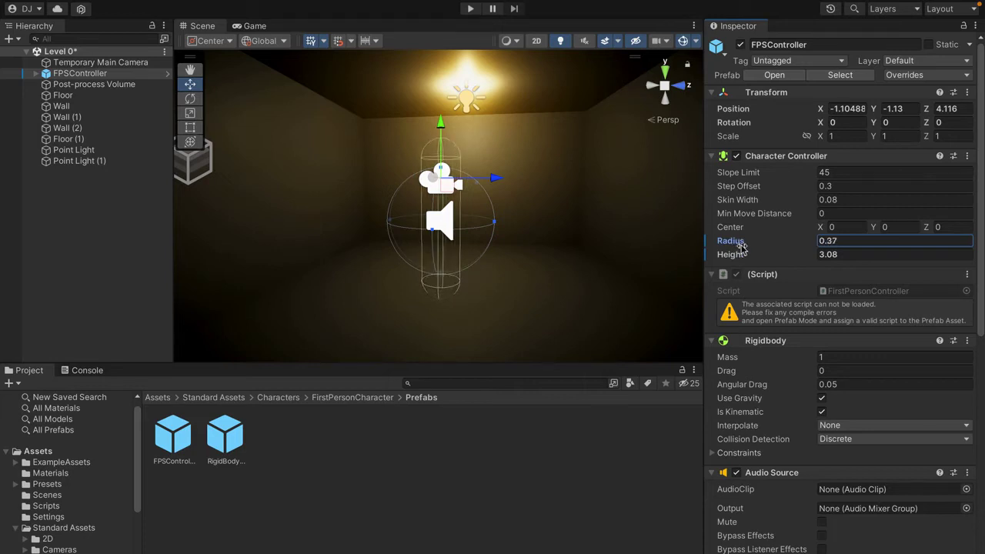
pyautogui.click(837, 241)
pyautogui.write('0.3')
pyautogui.press('Tab')
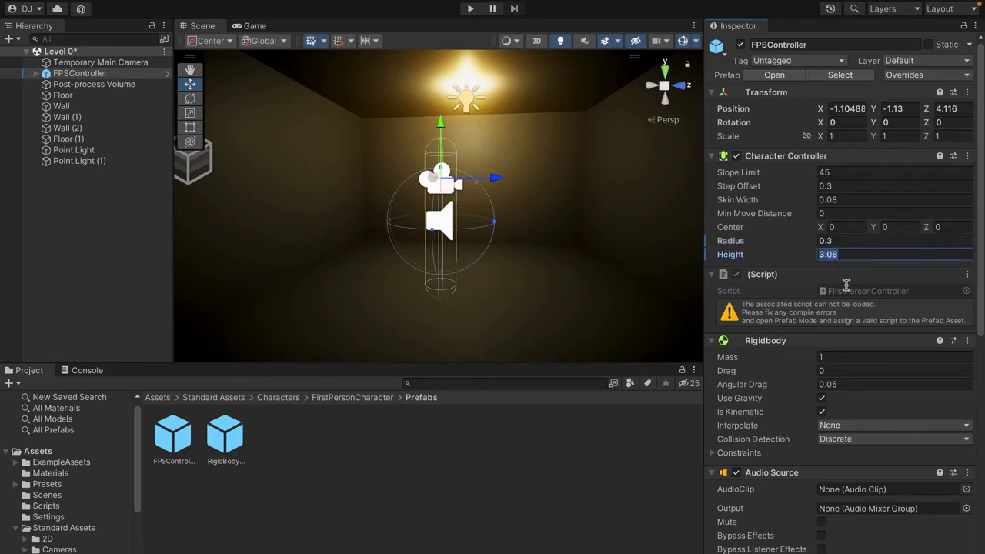
pyautogui.write('2')
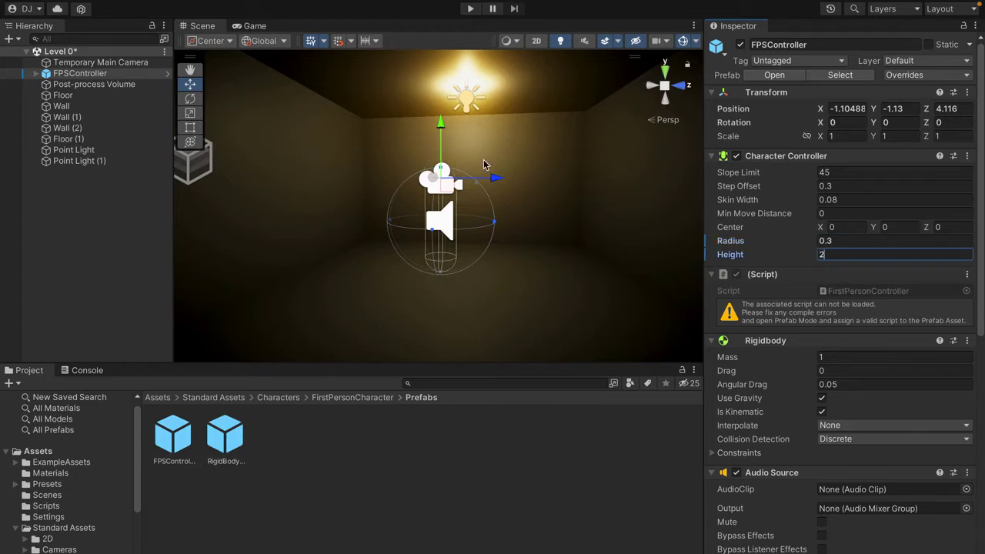
pyautogui.moveTo(438, 123); pyautogui.dragTo(436, 146)
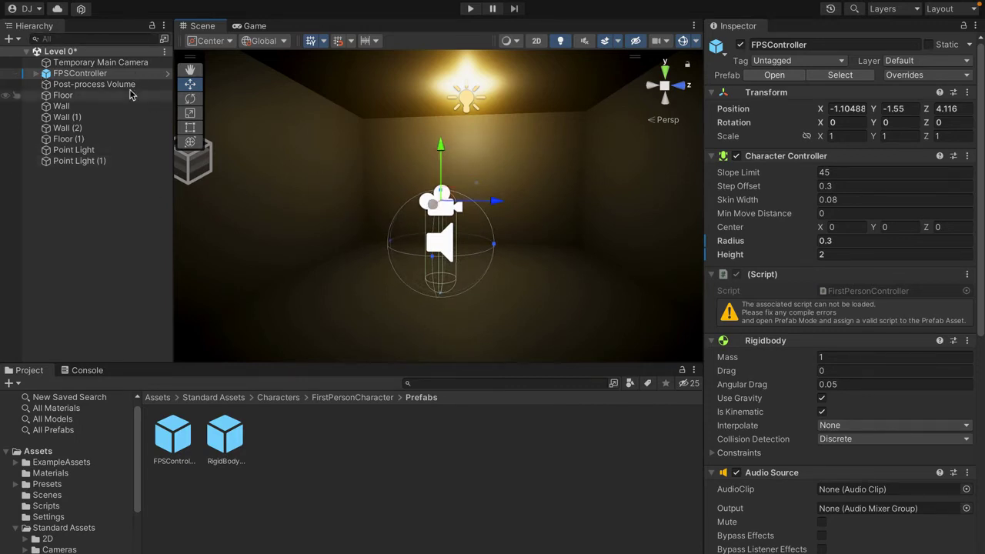
# Check the FirstPersonCharacter camera settings, then delete the Temporary Main Camera
pyautogui.click(89, 63)
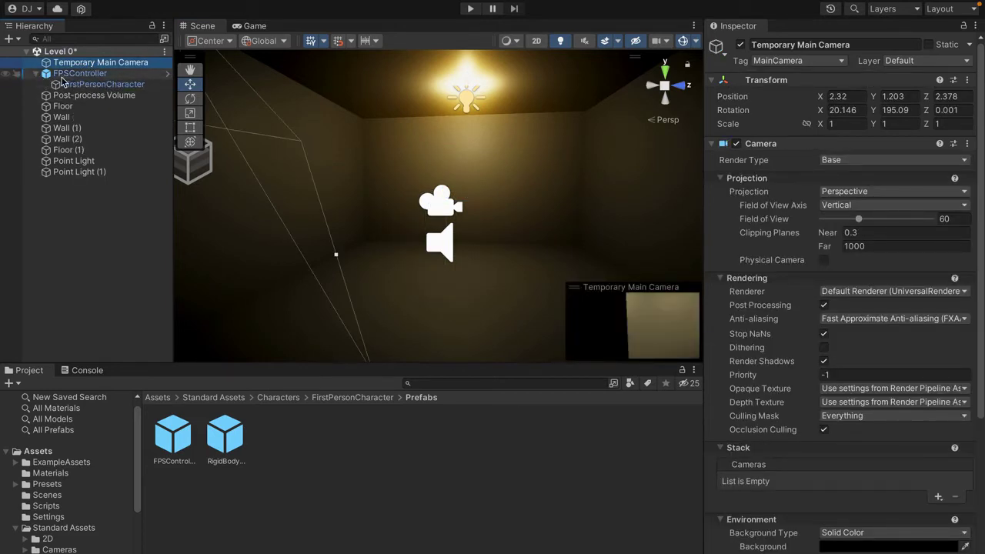
pyautogui.click(37, 74)
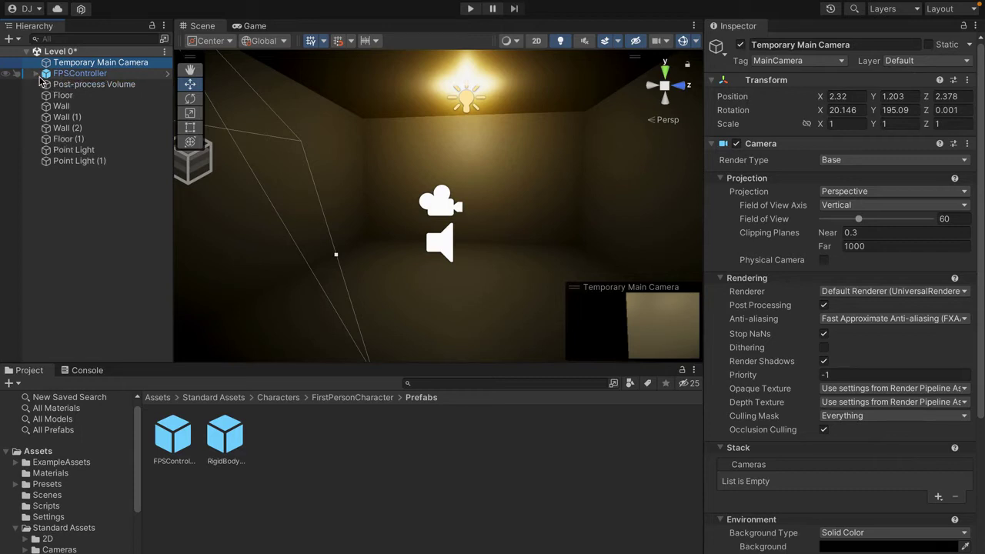
pyautogui.click(37, 74)
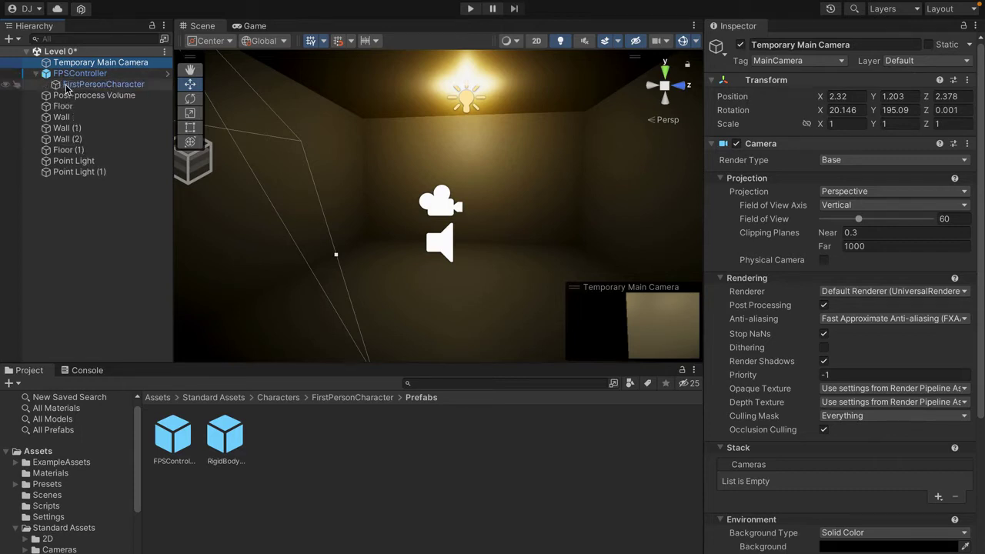
pyautogui.click(135, 87)
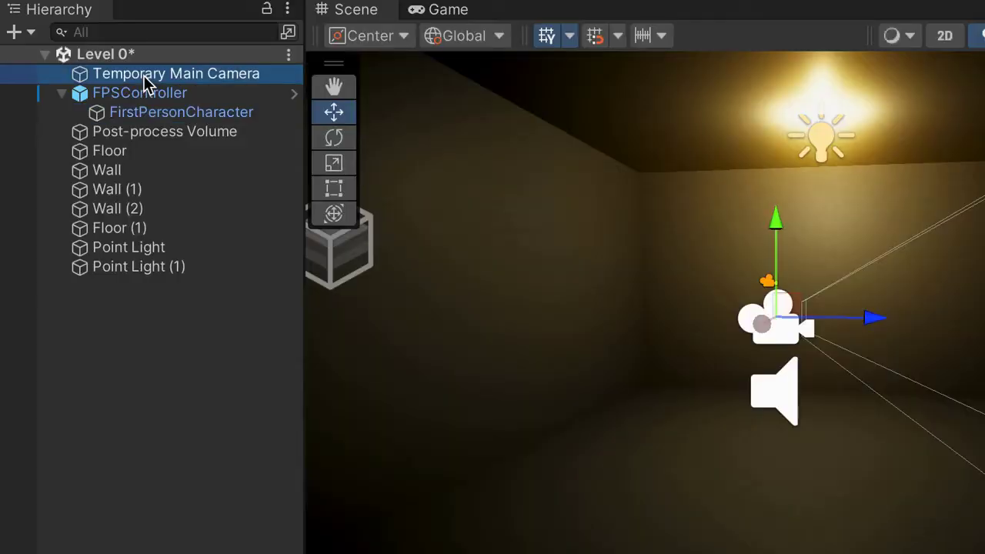
pyautogui.click(59, 65)
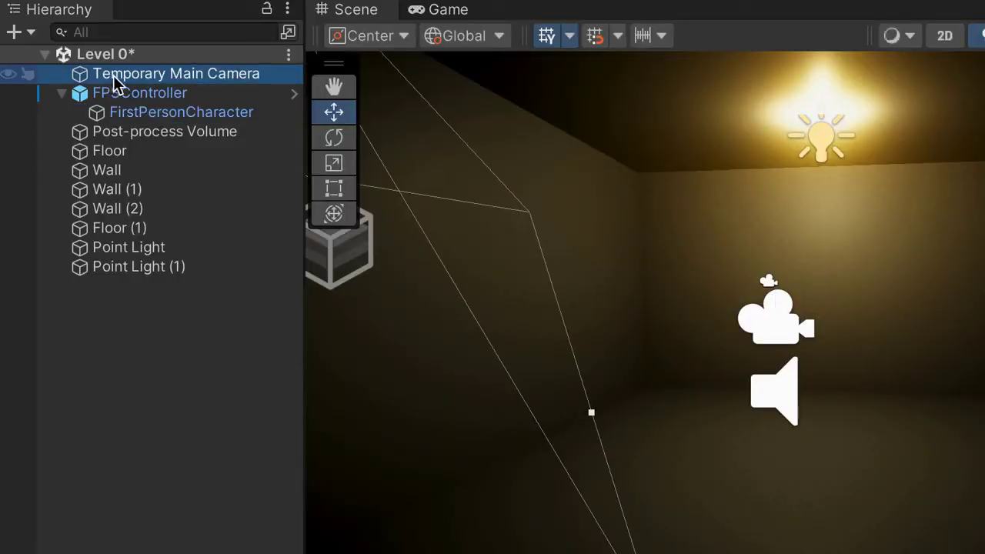
pyautogui.rightClick(129, 82)
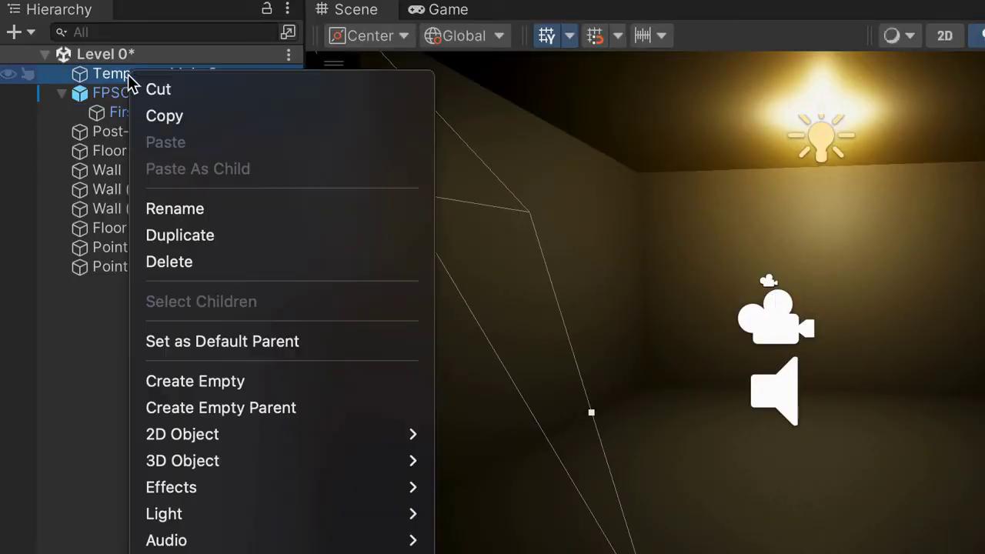
pyautogui.click(188, 268)
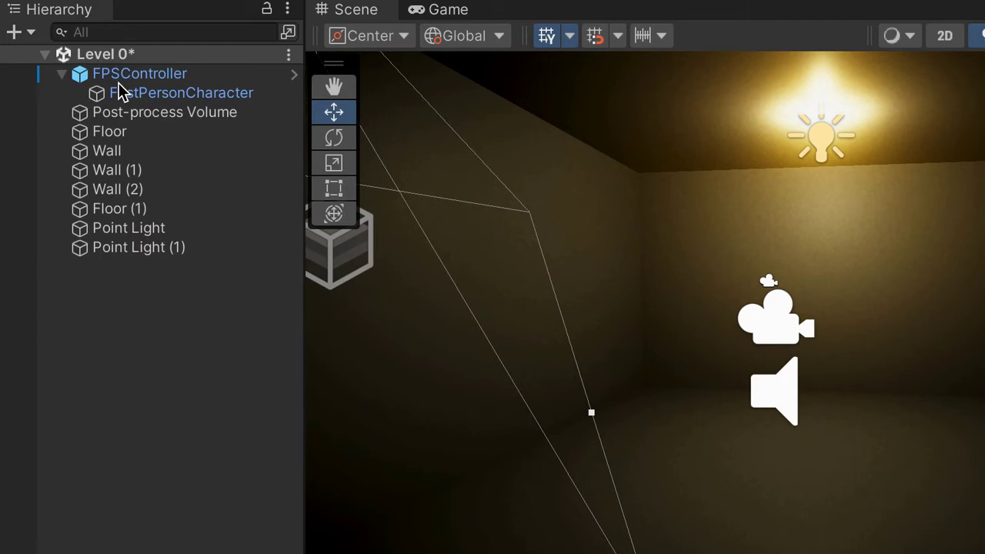
# Unpack the FPSController prefab completely
pyautogui.rightClick(117, 77)
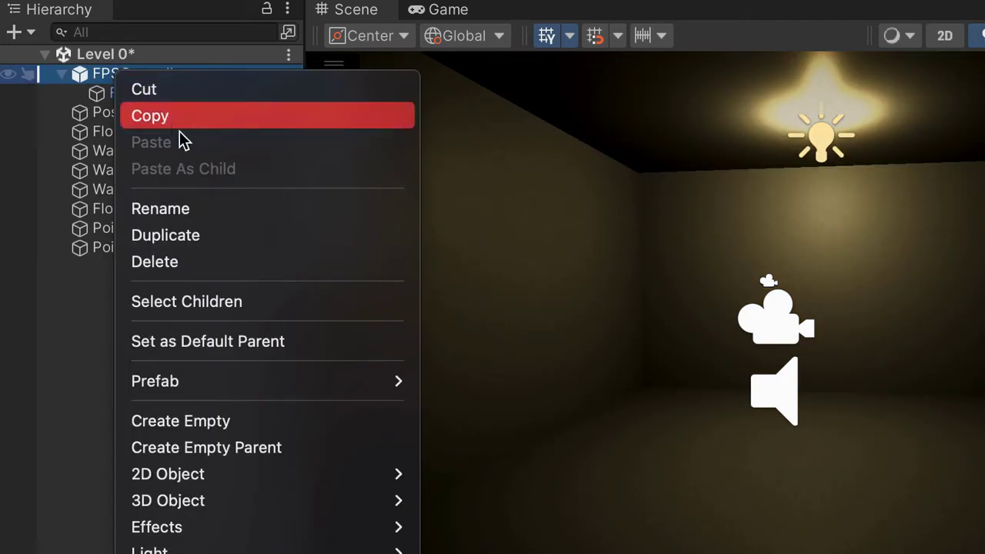
pyautogui.moveTo(199, 380)
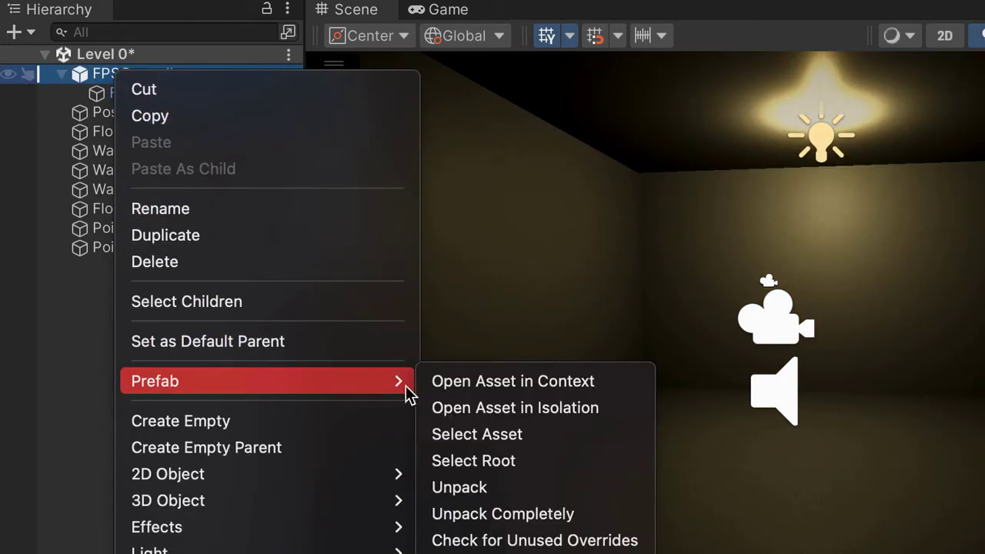
pyautogui.click(466, 520)
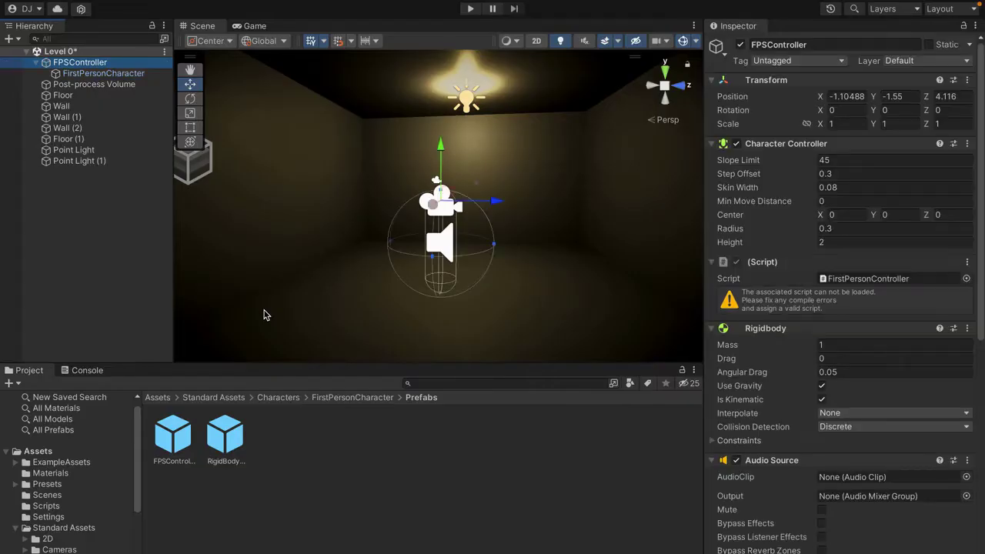
# Enable Post Processing on the FirstPersonCharacter camera and switch to the Game view
pyautogui.click(193, 152)
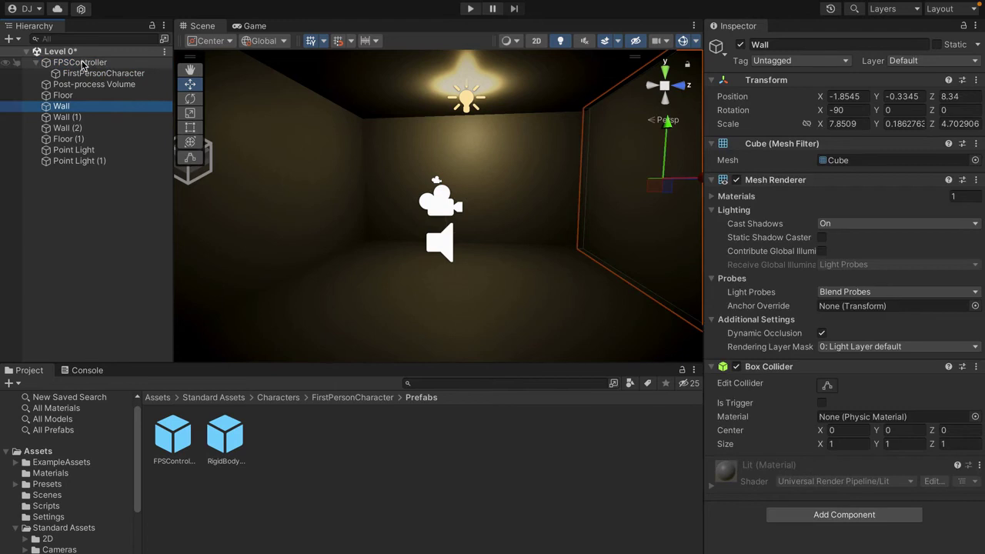
pyautogui.click(82, 63)
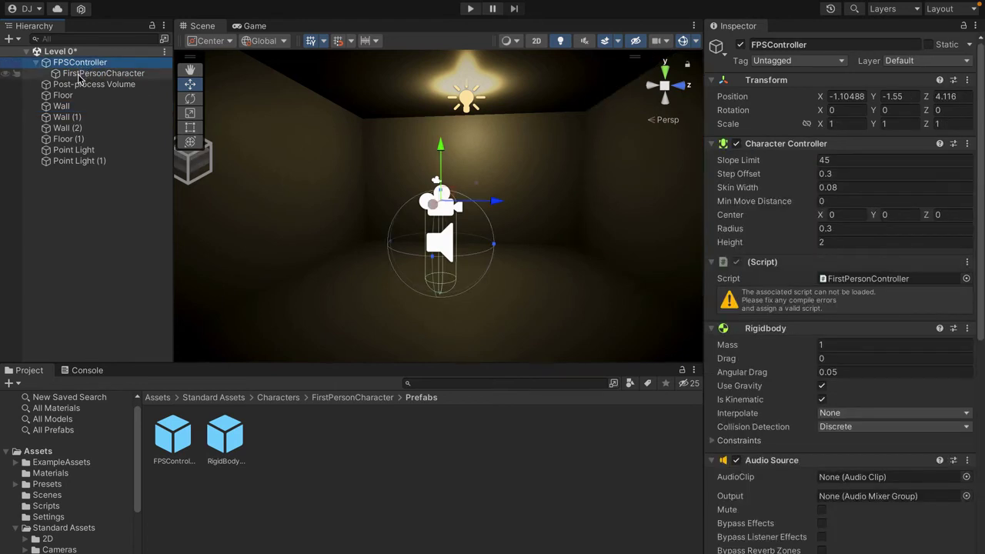
pyautogui.click(79, 75)
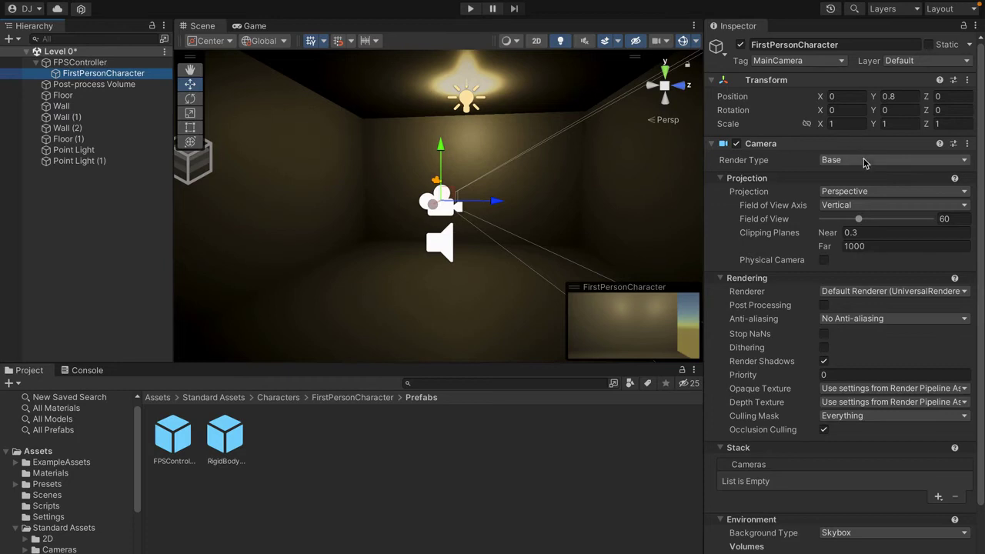
pyautogui.scroll(-2, 862, 365)
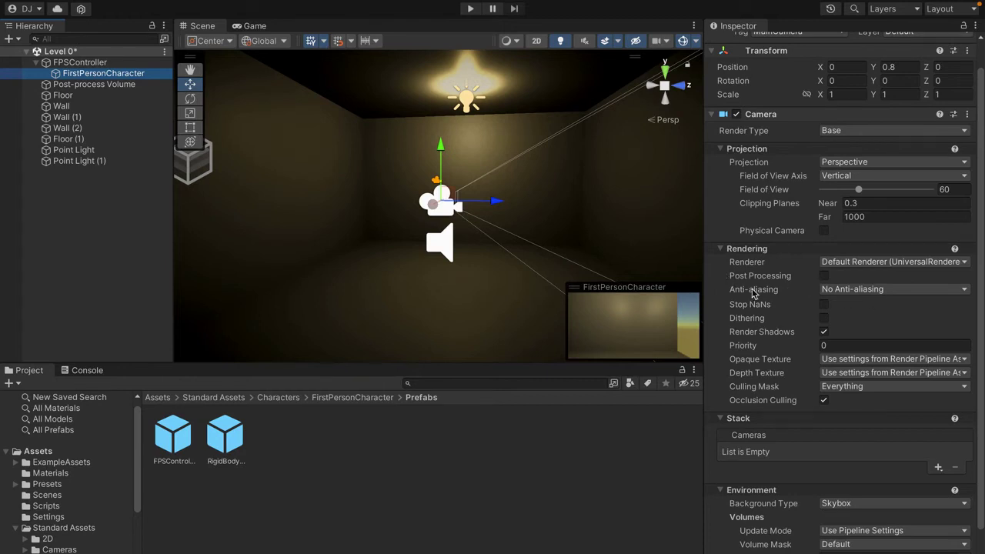
pyautogui.click(824, 276)
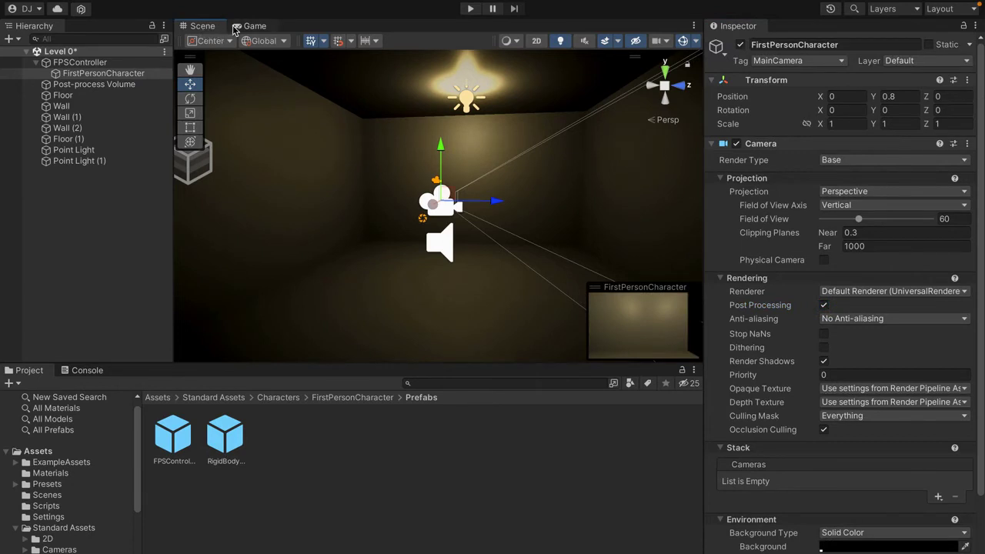
pyautogui.click(243, 26)
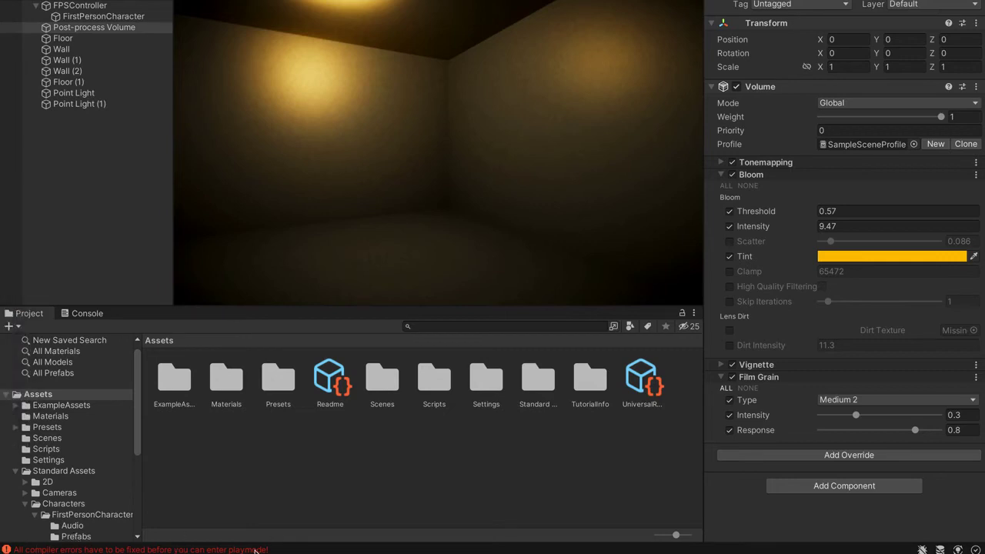
pyautogui.click(93, 315)
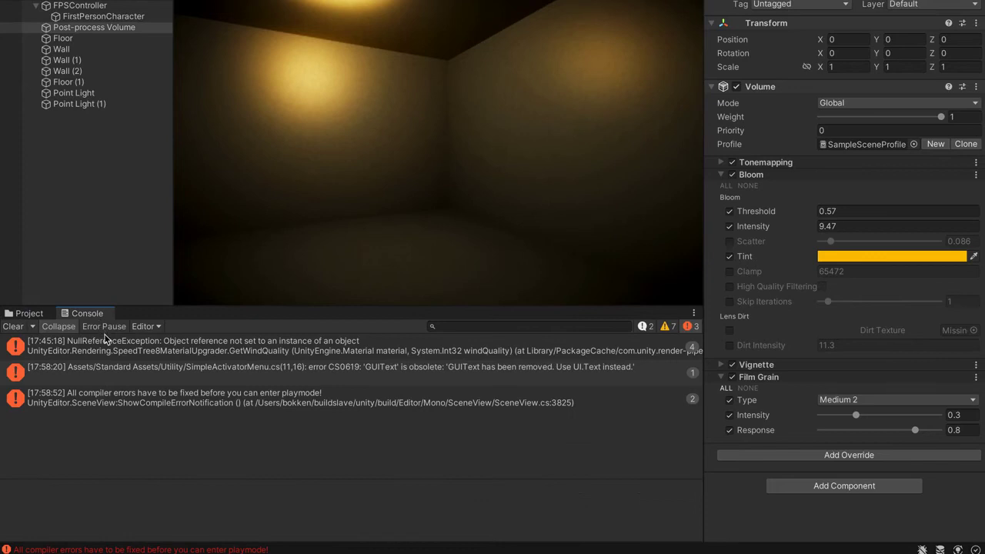
pyautogui.click(83, 376)
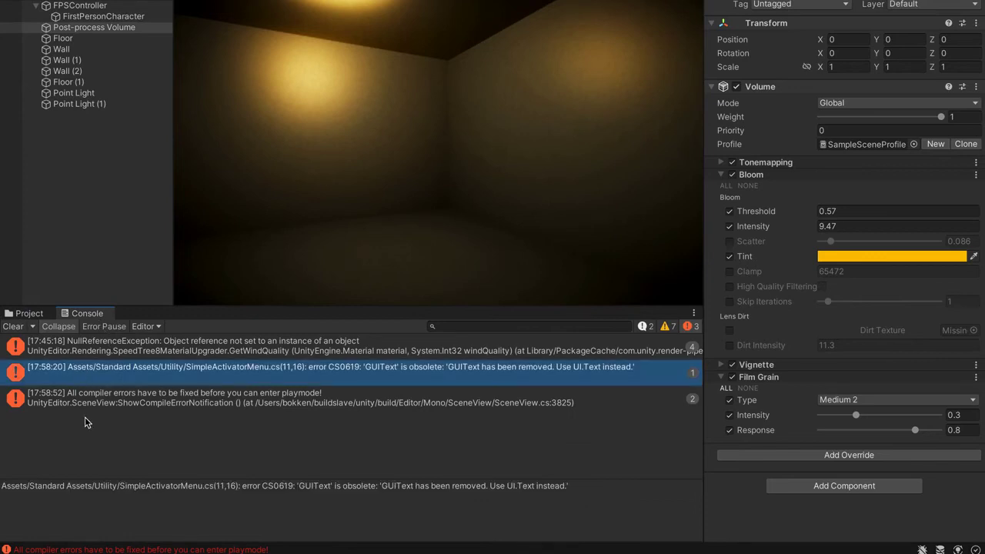
pyautogui.click(31, 314)
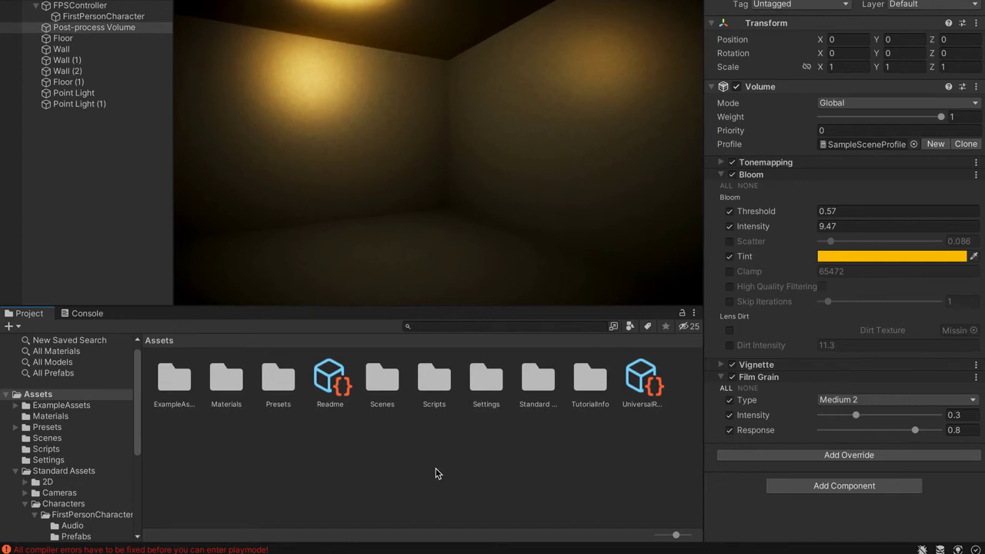
# Open the Standard Assets Utility folder and select the SimpleActivatorMenu script
pyautogui.click(531, 382)
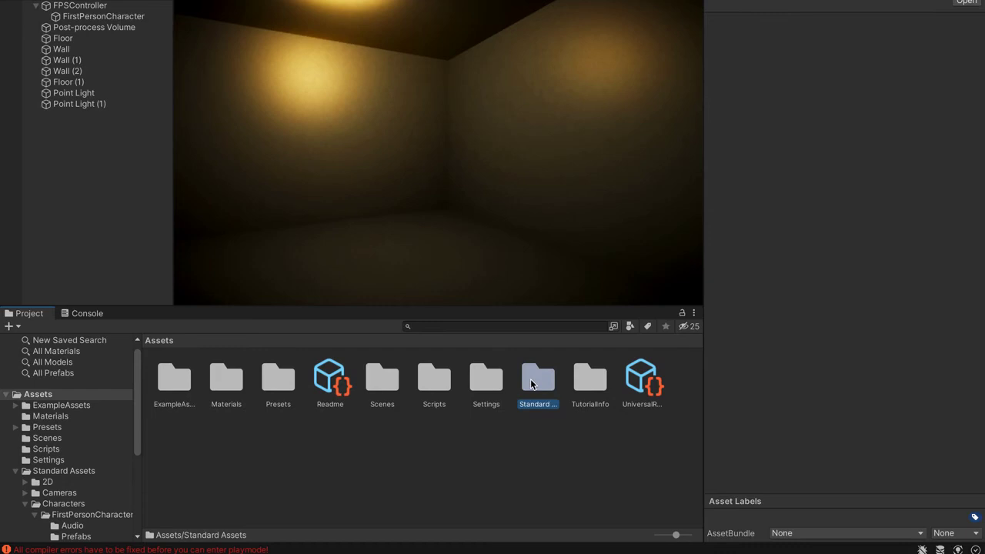
pyautogui.doubleClick(531, 382)
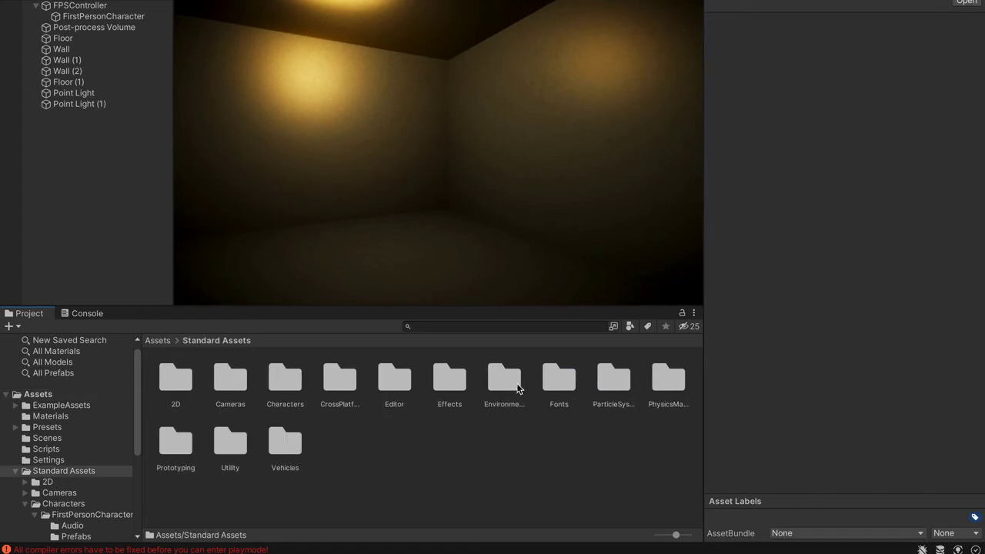
pyautogui.doubleClick(231, 442)
pyautogui.scroll(-1, 259, 478)
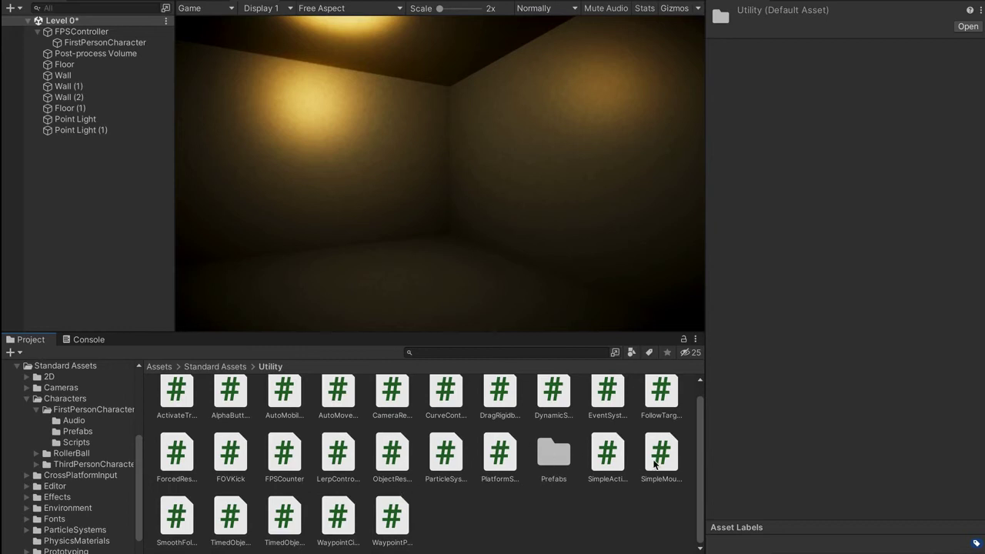
pyautogui.click(609, 453)
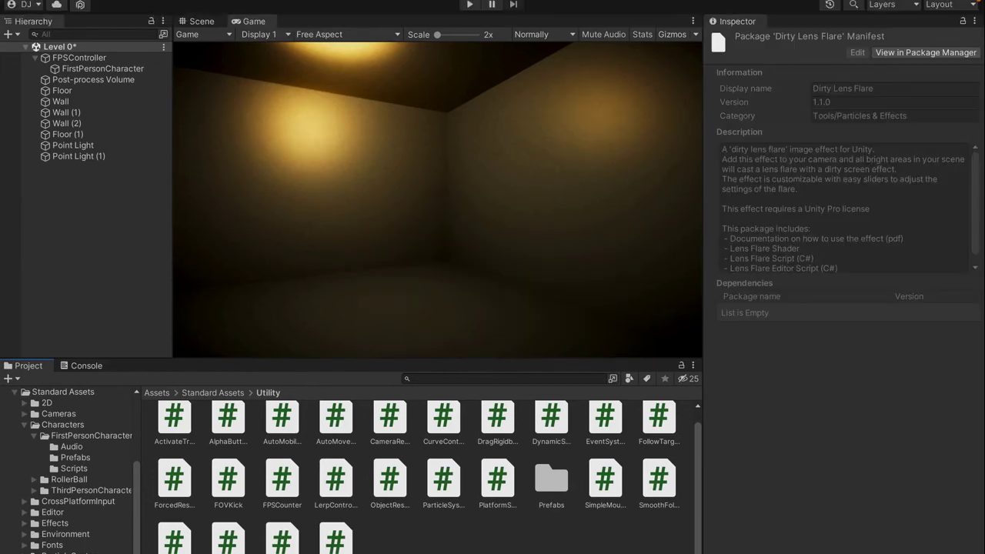
# Enter Play mode to look around the lit room as the FPSController
pyautogui.click(469, 4)
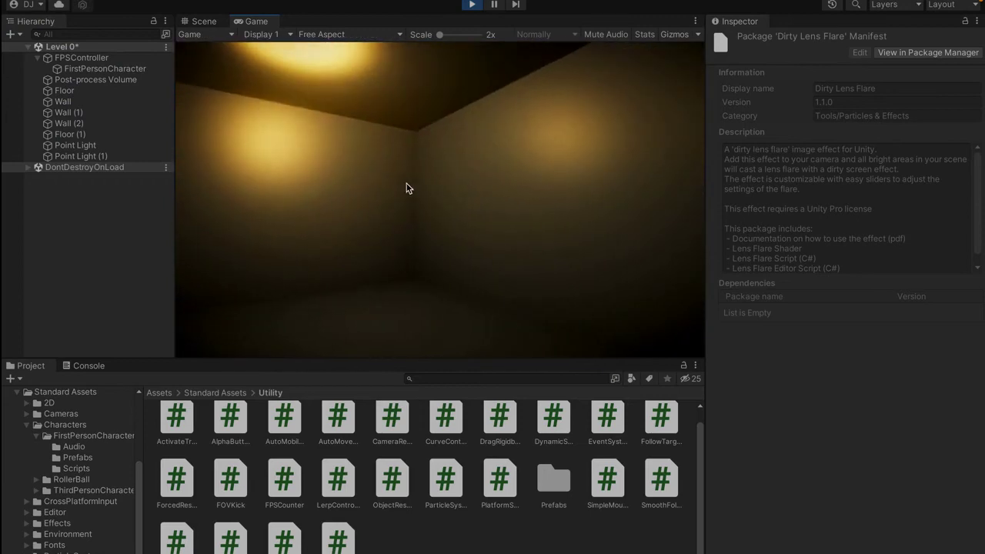
# Maximize the running Game view to fill the editor and view the warmly lit room in first person
pyautogui.doubleClick(253, 22)
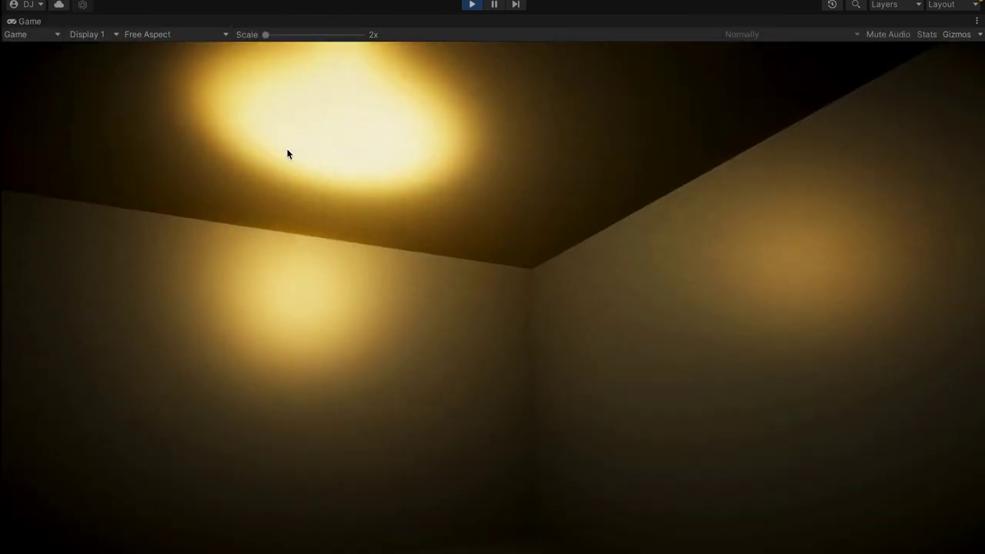